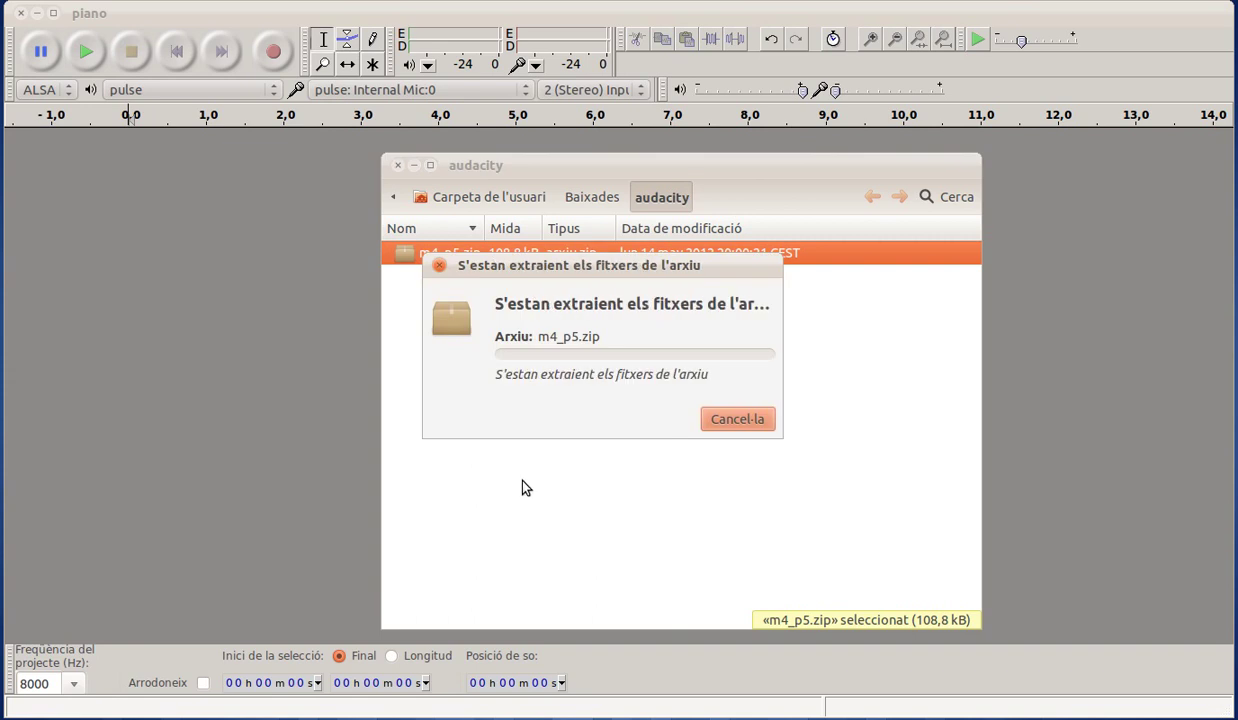
Import the extracted piano.wav into the project by making a copy of the file before editing, and play the track.
{"action": "left_click", "coordinate": [526, 404]}
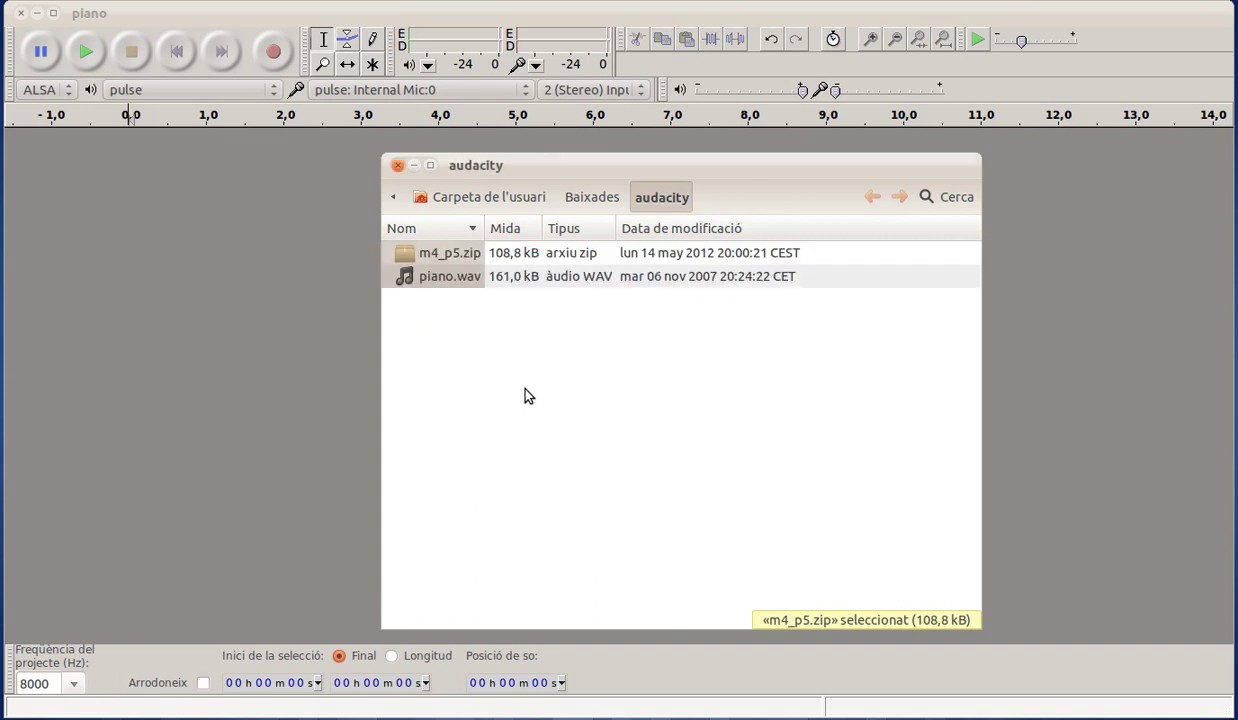
{"action": "left_click", "coordinate": [422, 286]}
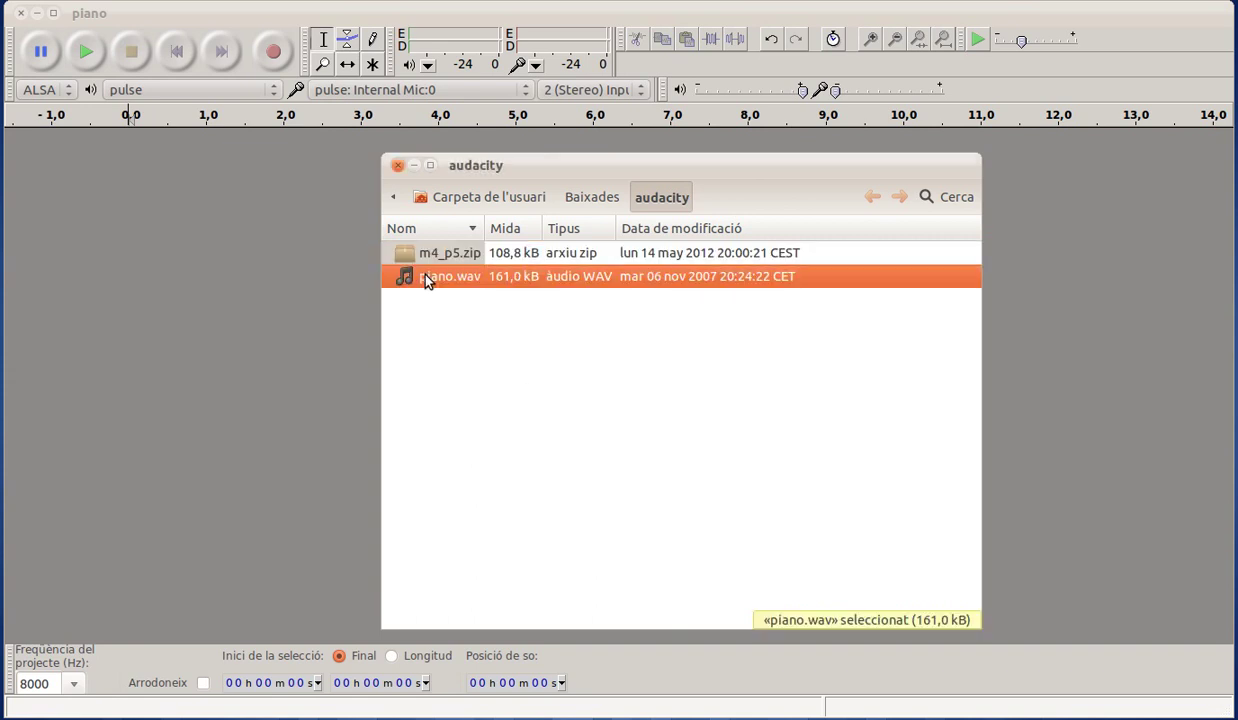
{"action": "left_click_drag", "start_coordinate": [422, 286], "coordinate": [127, 176]}
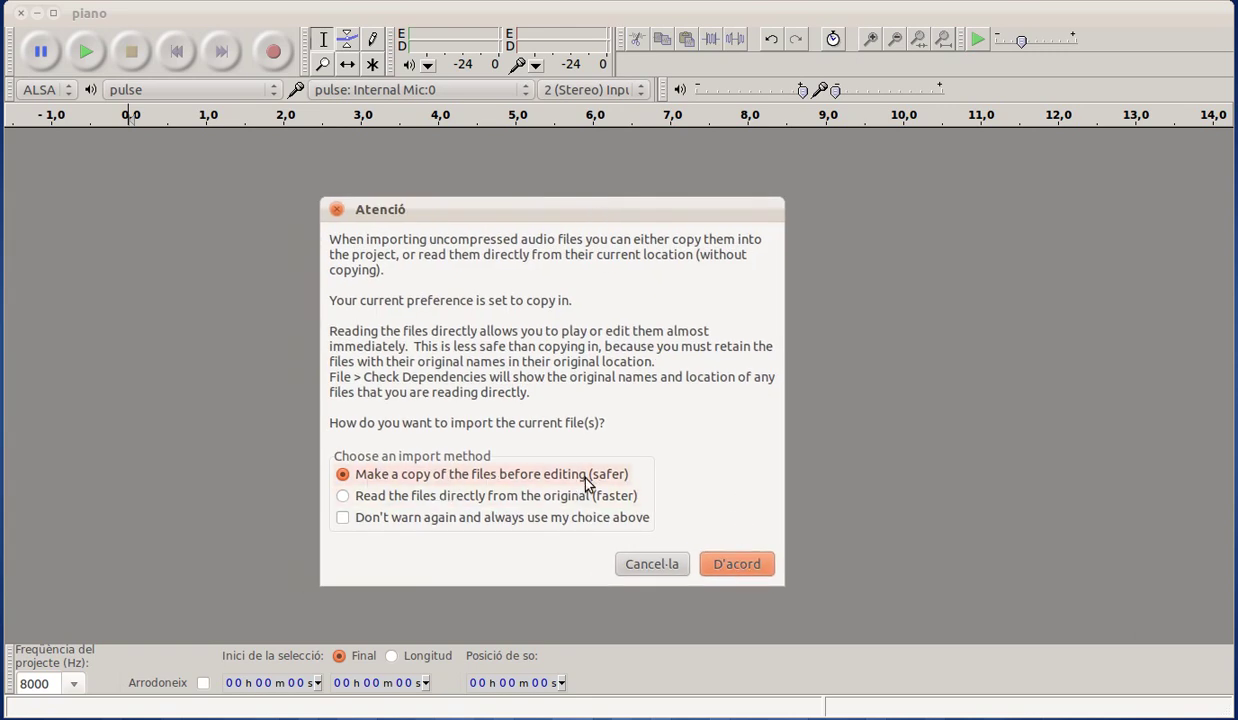
{"action": "left_click", "coordinate": [740, 565]}
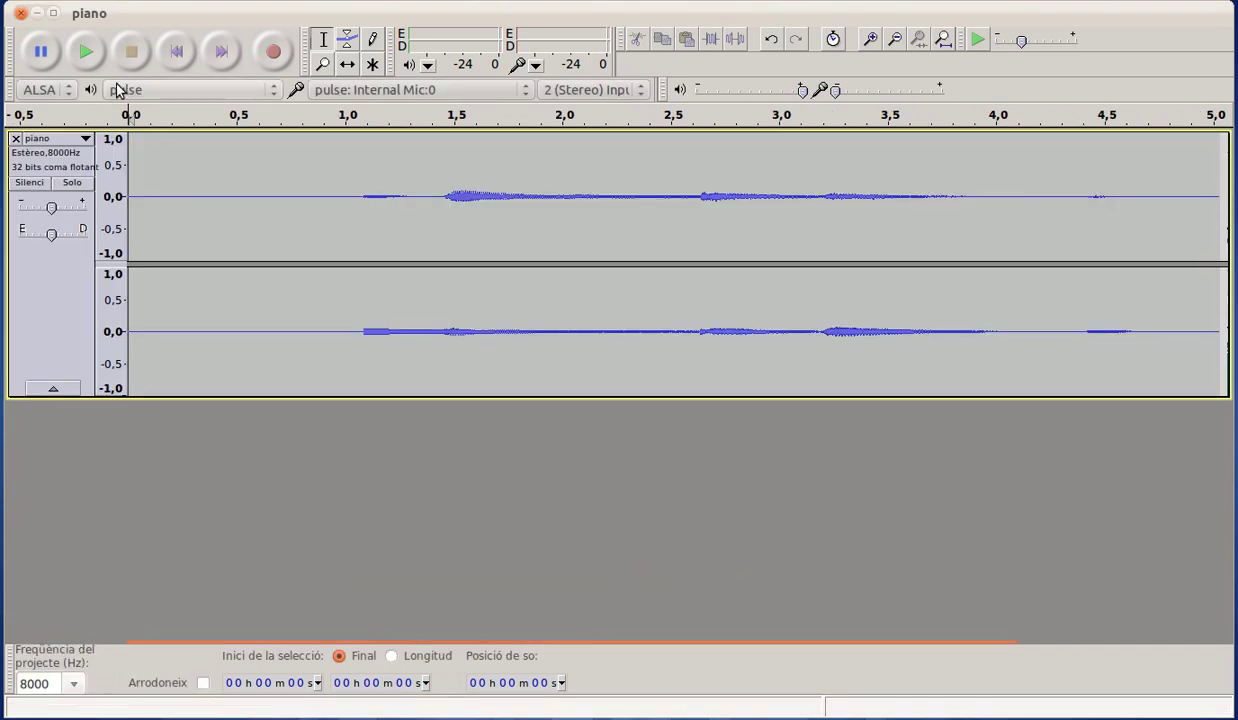
{"action": "left_click", "coordinate": [84, 51]}
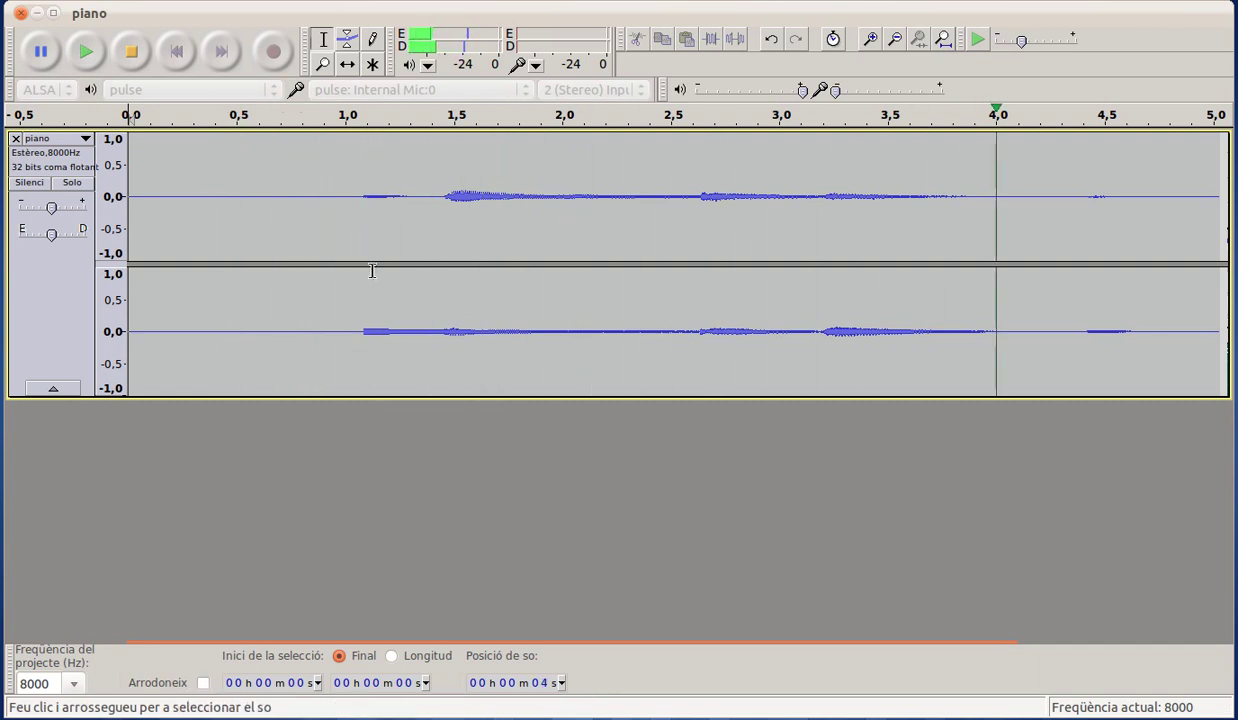
{"action": "left_click", "coordinate": [91, 56]}
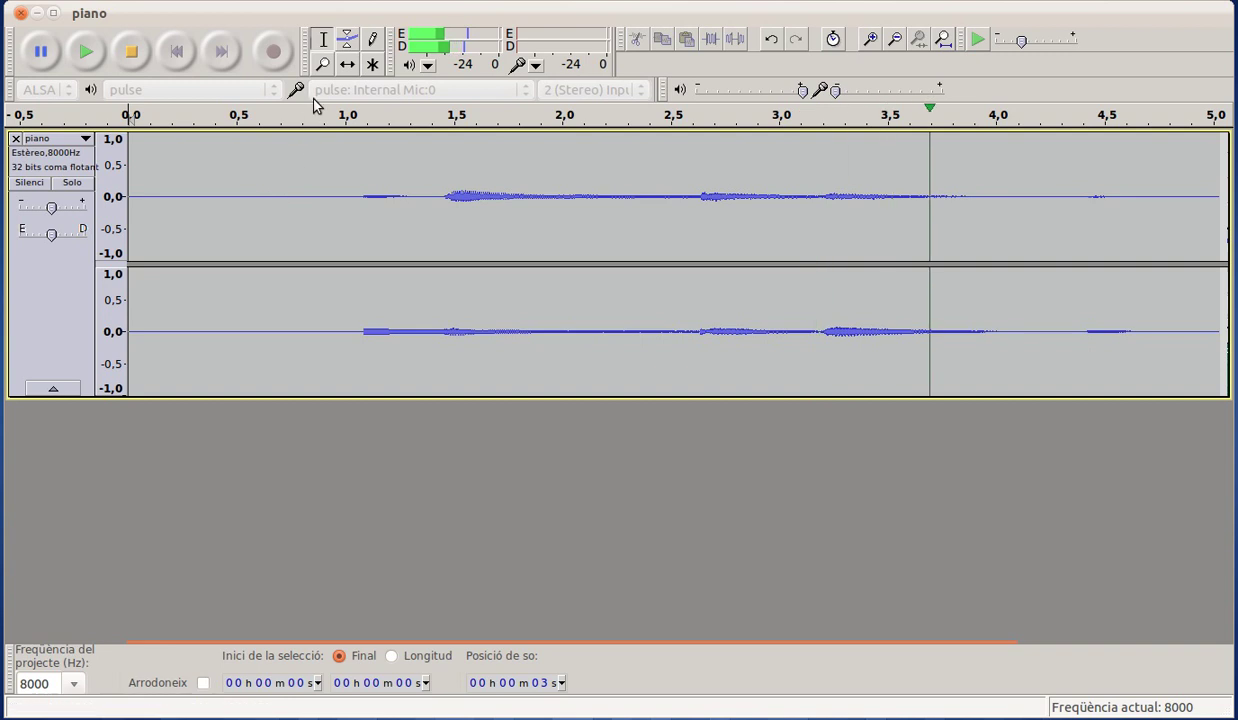
Delete the silence from about 0.73 s to 1.08 s, just before the first note of the piano track, and play the result.
{"action": "left_click", "coordinate": [322, 65]}
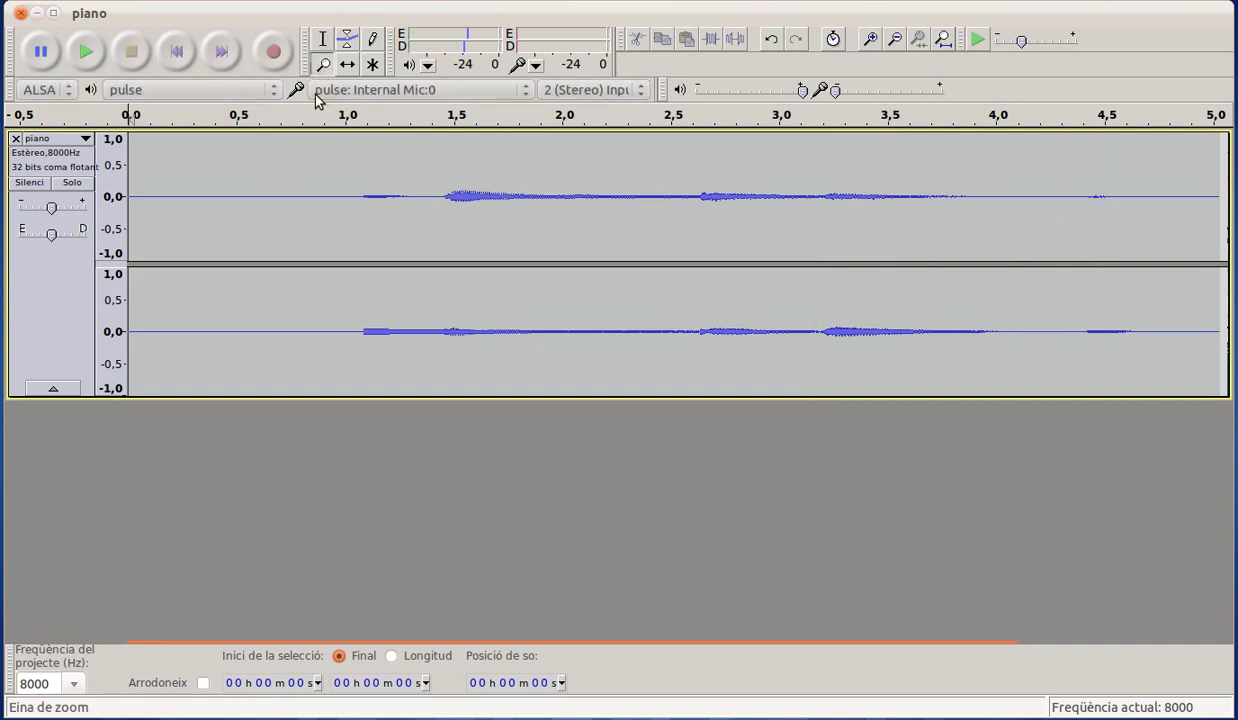
{"action": "left_click", "coordinate": [305, 205]}
{"action": "left_click", "coordinate": [305, 205]}
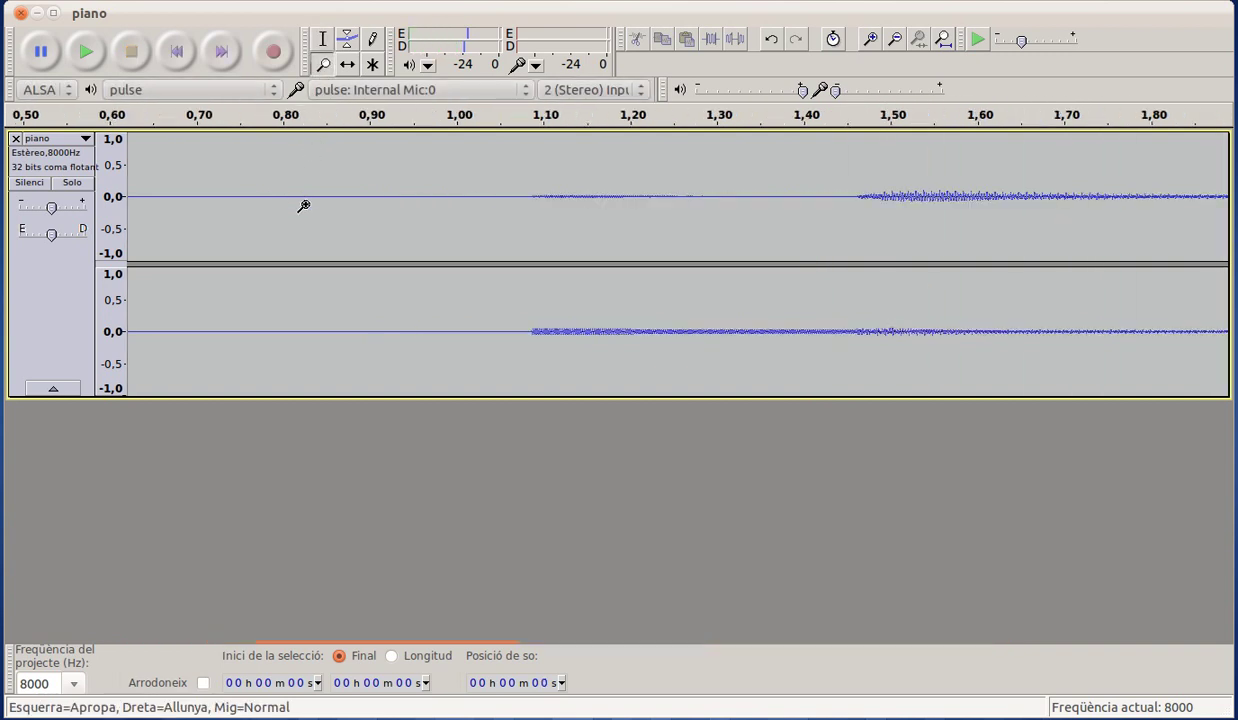
{"action": "left_click", "coordinate": [305, 205]}
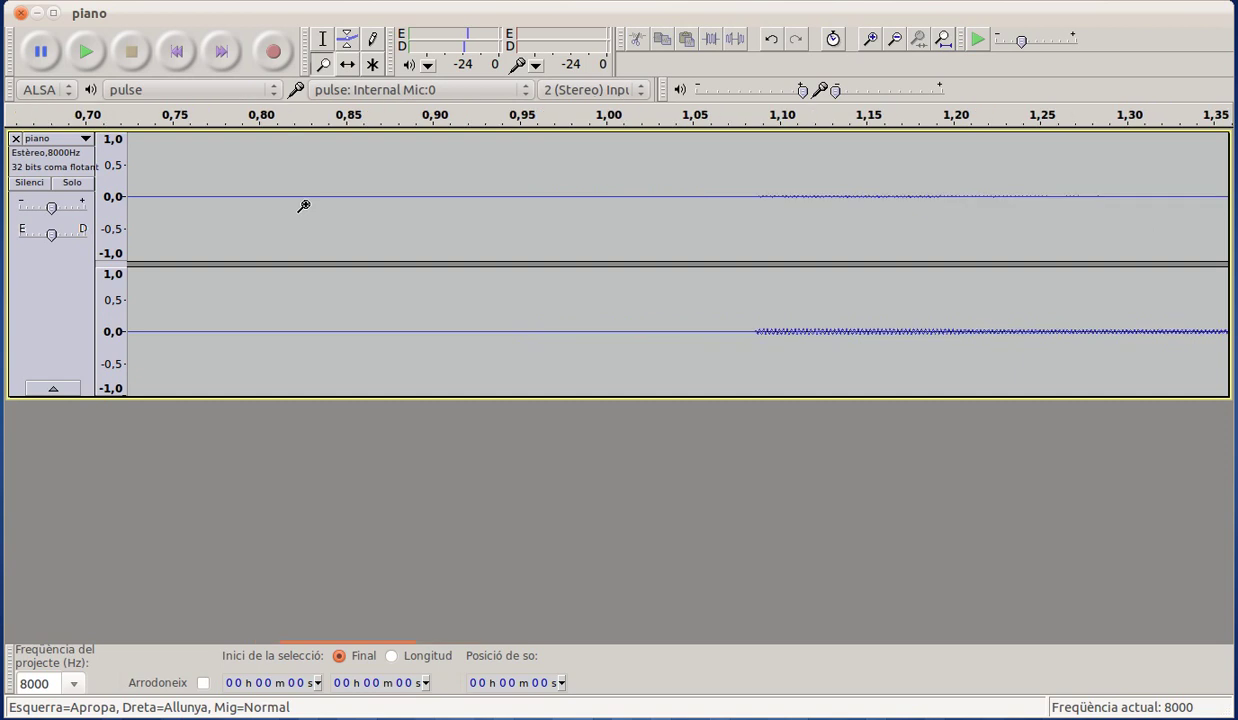
{"action": "left_click", "coordinate": [320, 45]}
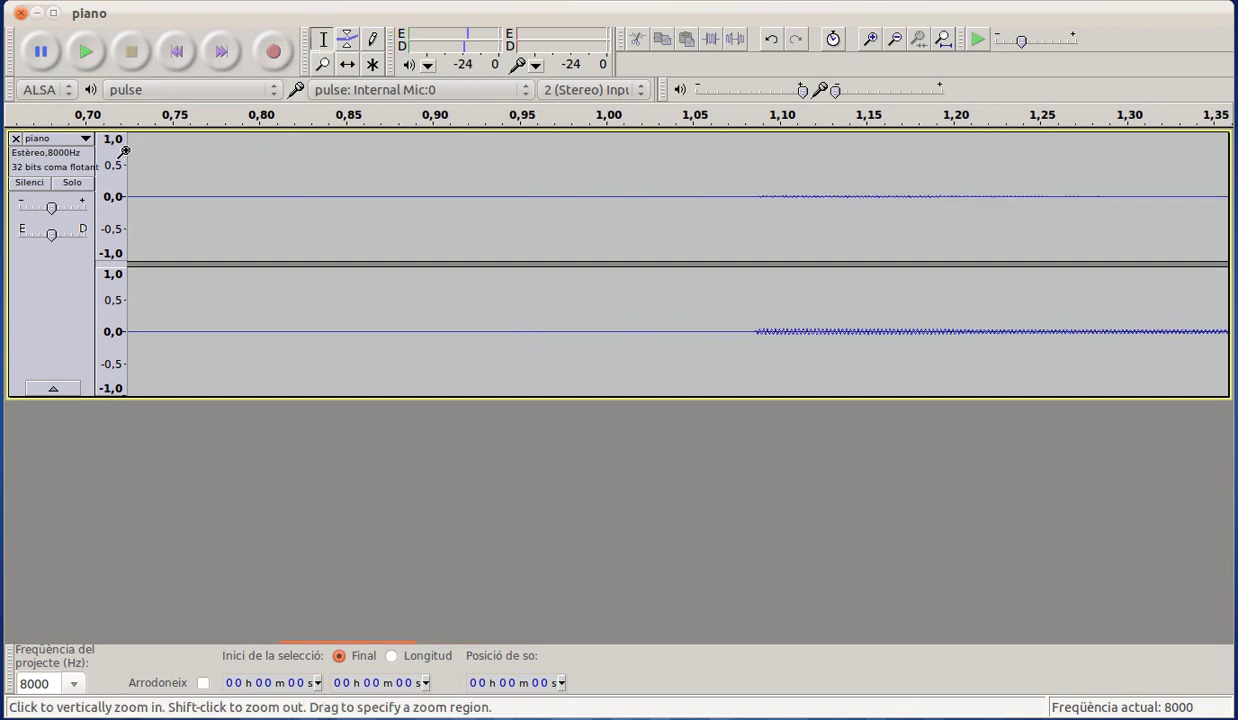
{"action": "mouse_move", "coordinate": [131, 196]}
{"action": "left_mouse_down"}
{"action": "mouse_move", "coordinate": [483, 188]}
{"action": "mouse_move", "coordinate": [741, 202]}
{"action": "left_mouse_up"}
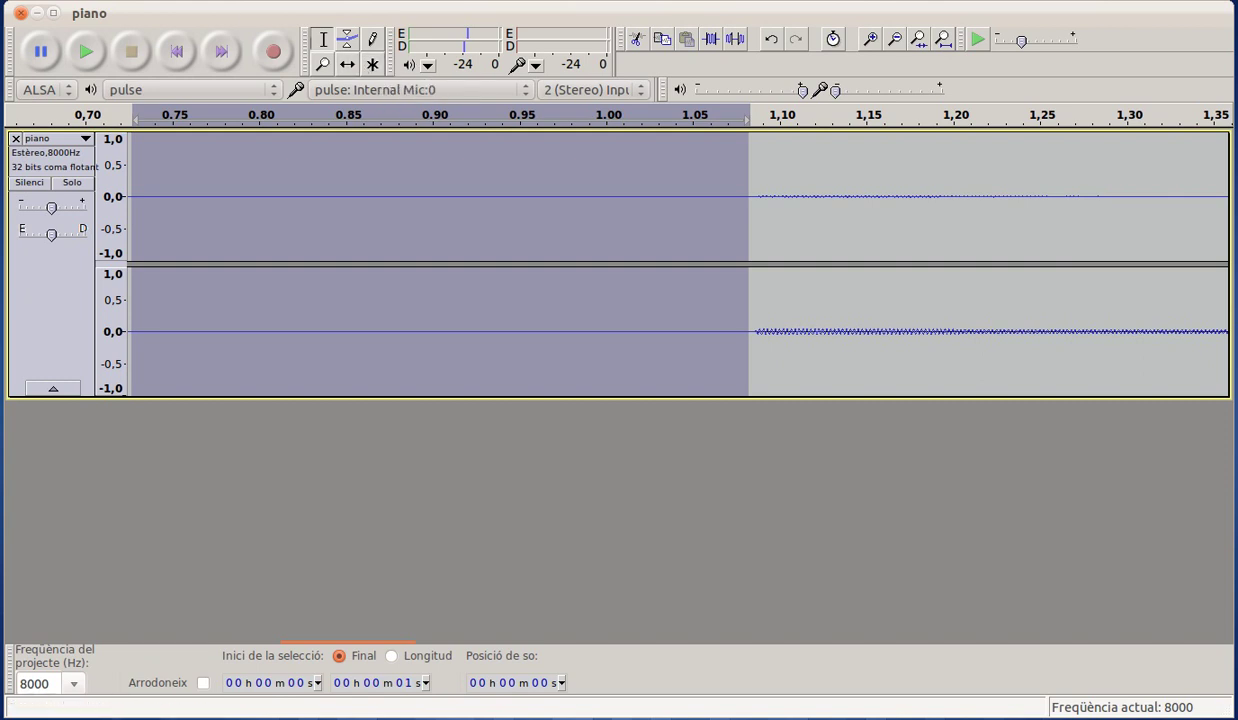
{"action": "left_click", "coordinate": [100, 0]}
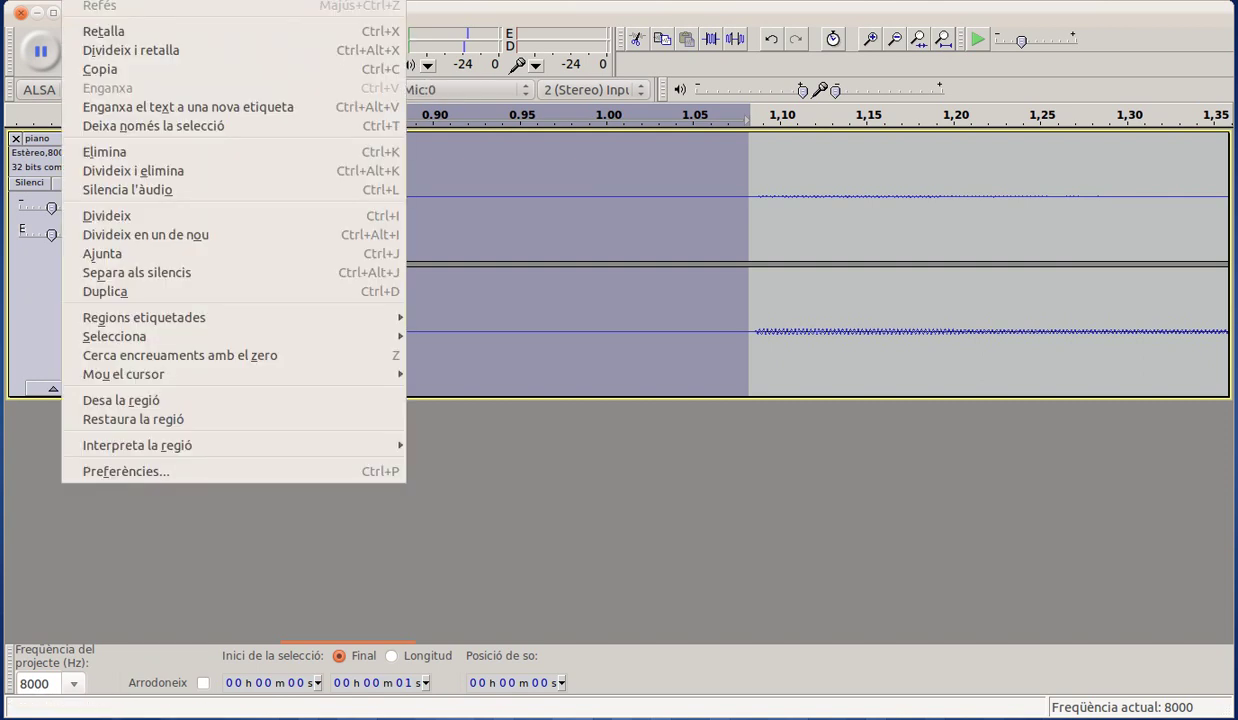
{"action": "left_click", "coordinate": [383, 155]}
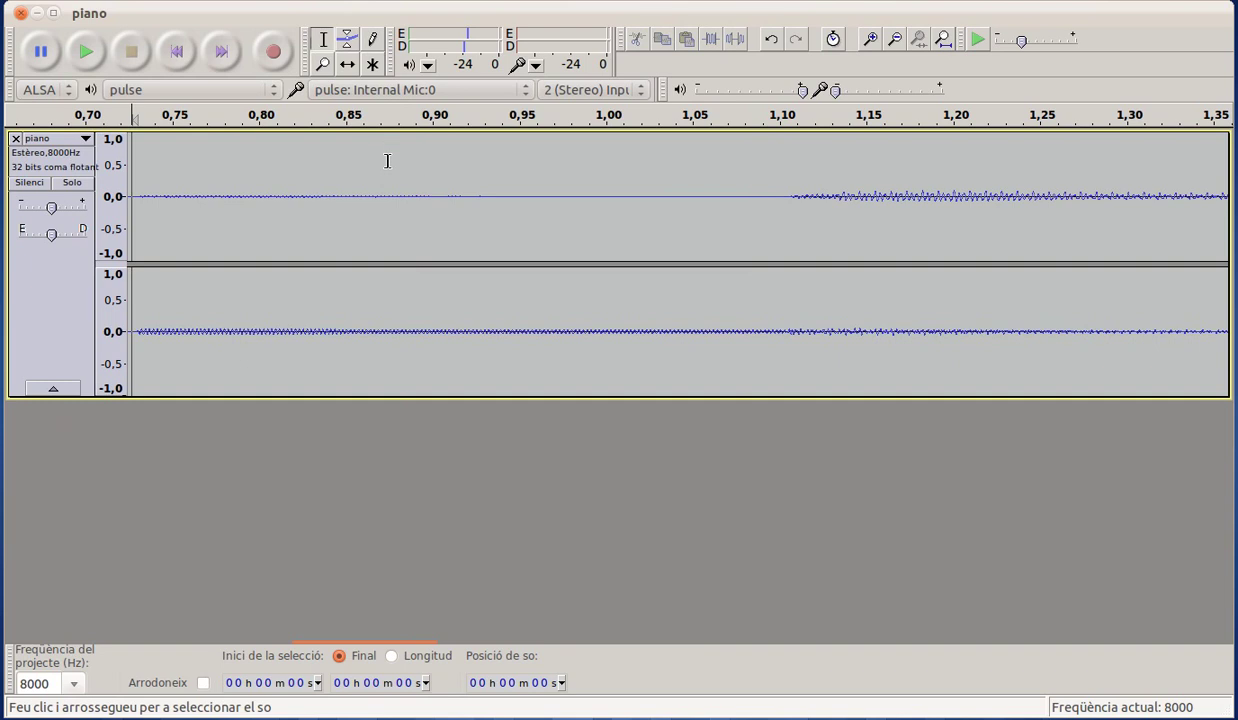
{"action": "left_click", "coordinate": [85, 60]}
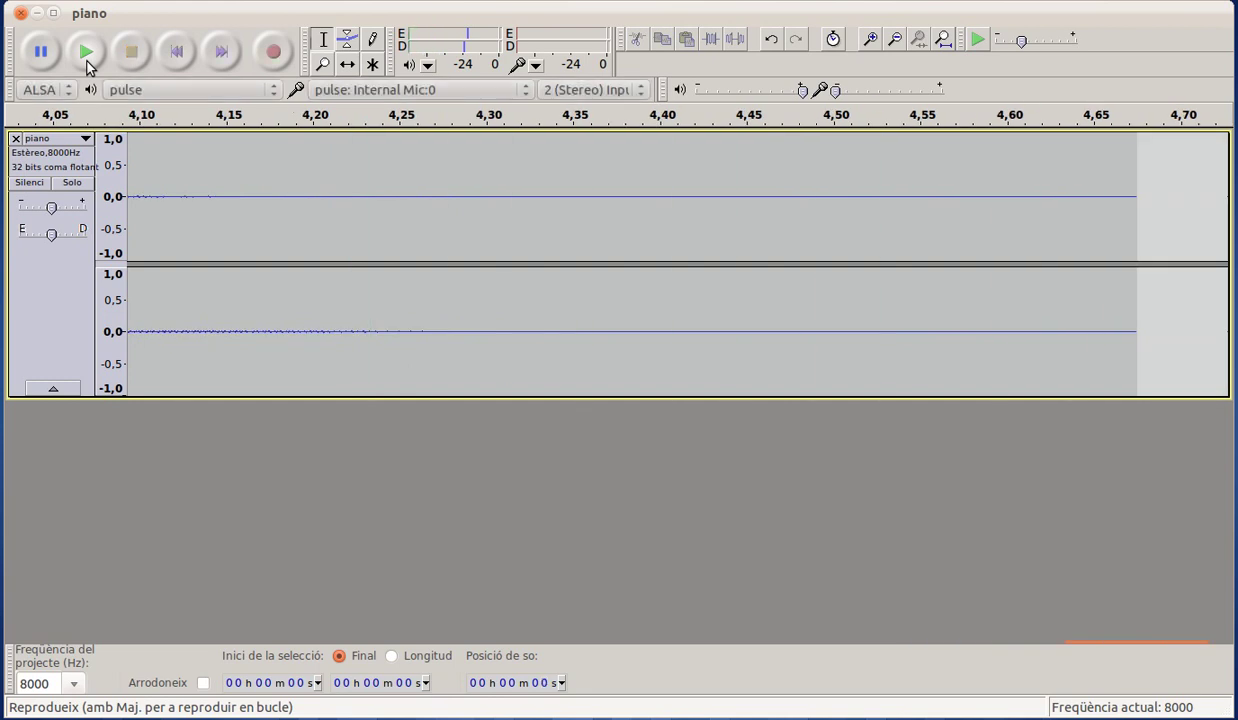
{"action": "key", "text": "alt+f"}
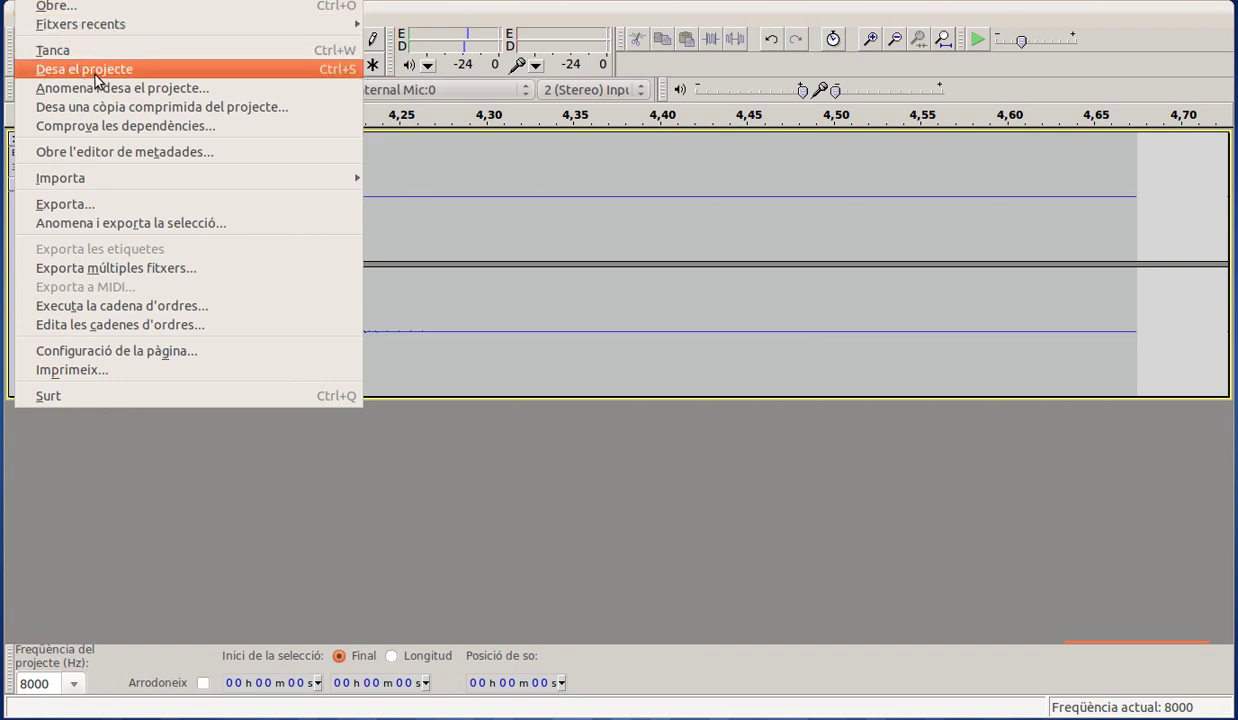
{"action": "left_click", "coordinate": [83, 206]}
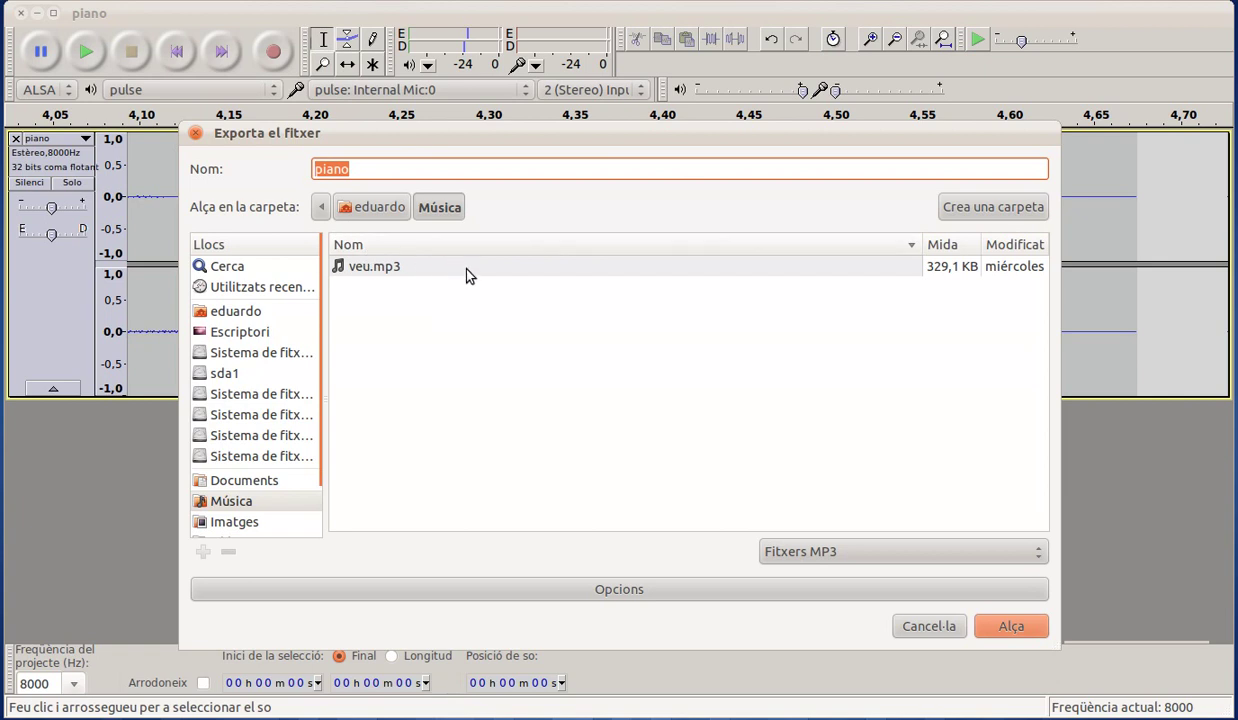
{"action": "left_click", "coordinate": [948, 630]}
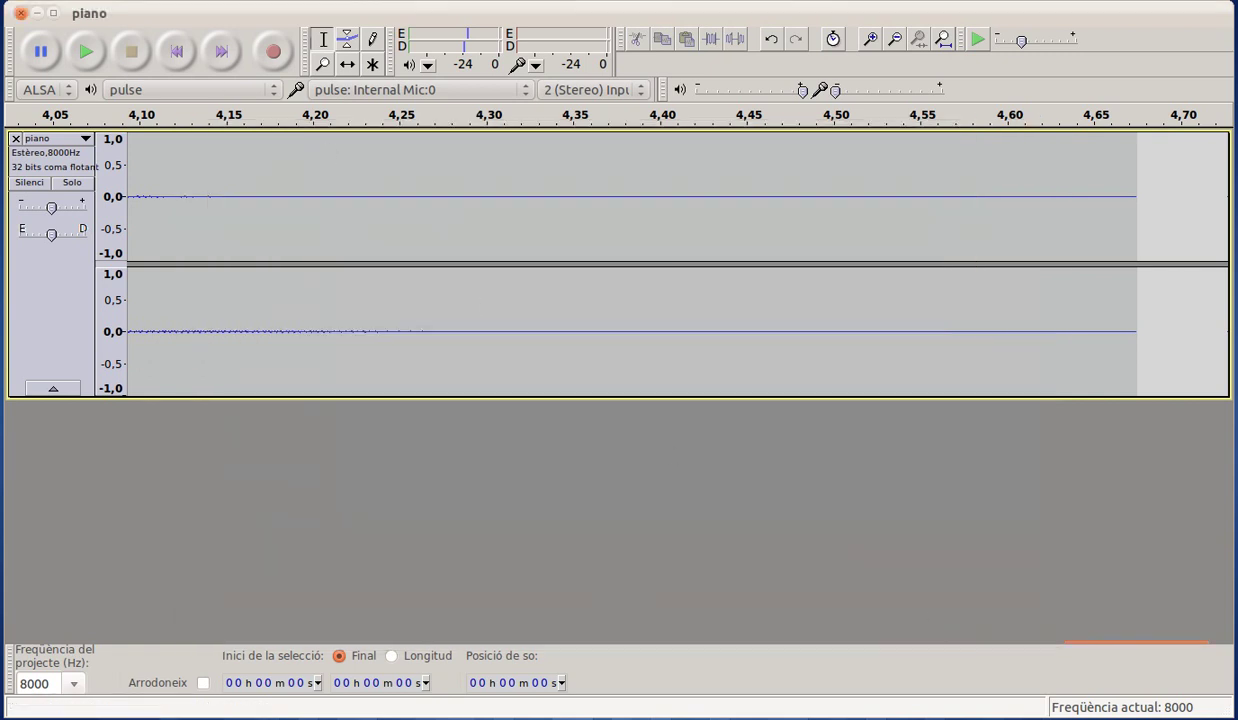
{"action": "key", "text": "alt+f"}
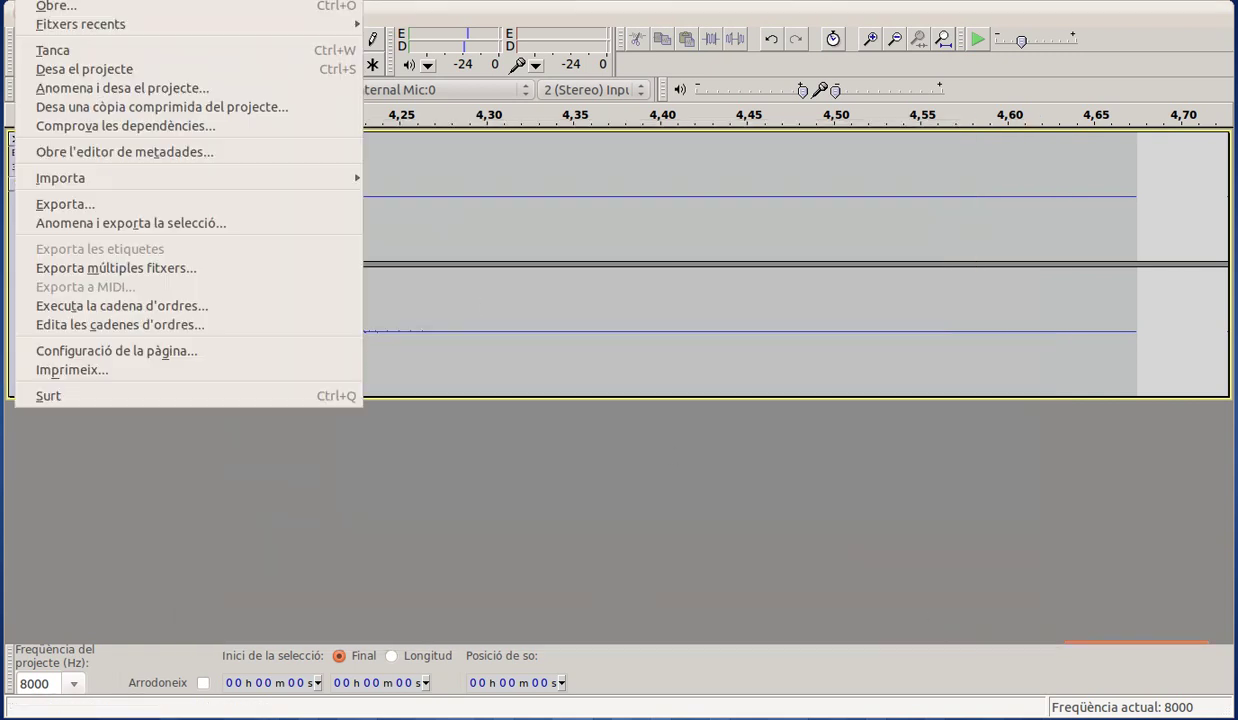
{"action": "left_click", "coordinate": [77, 88]}
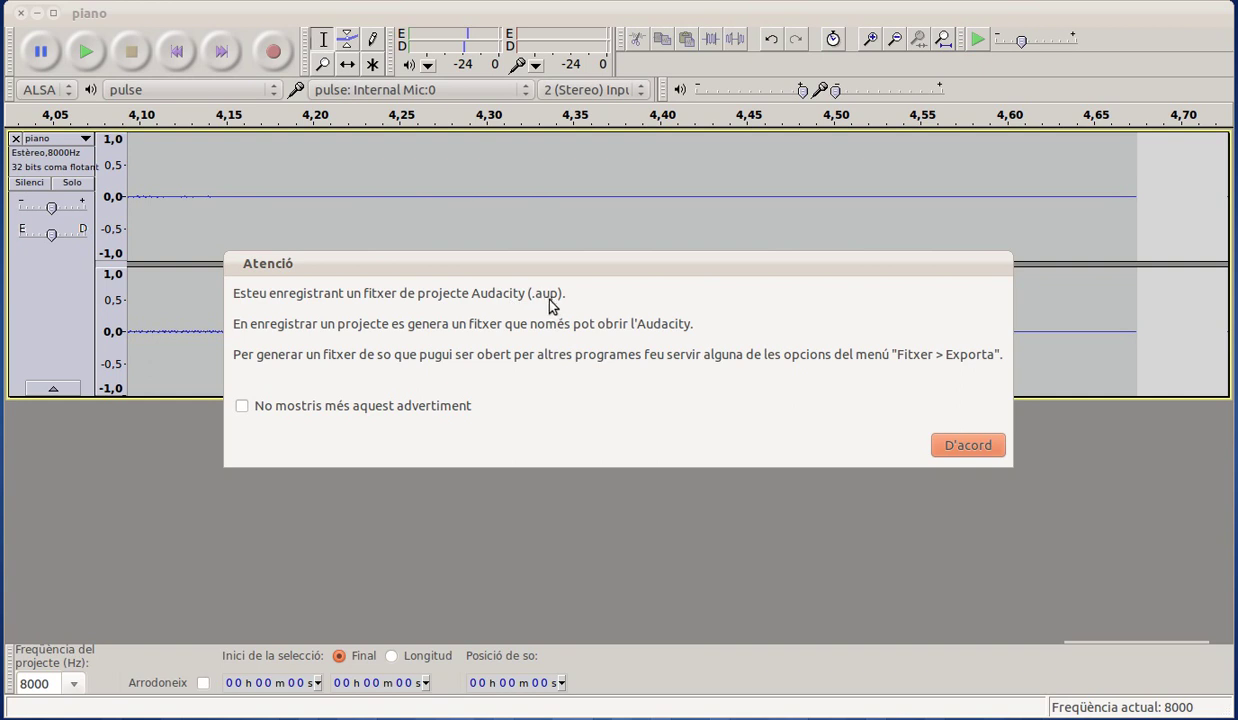
{"action": "left_click", "coordinate": [968, 446]}
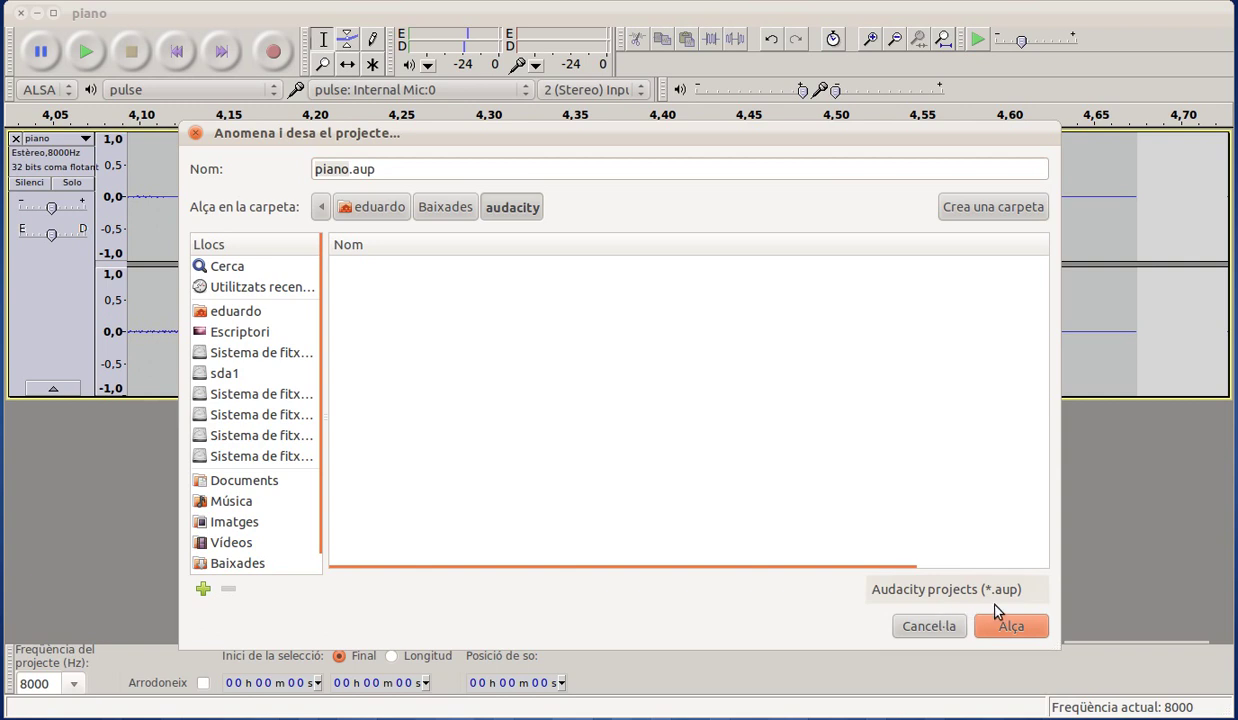
{"action": "left_click", "coordinate": [933, 627]}
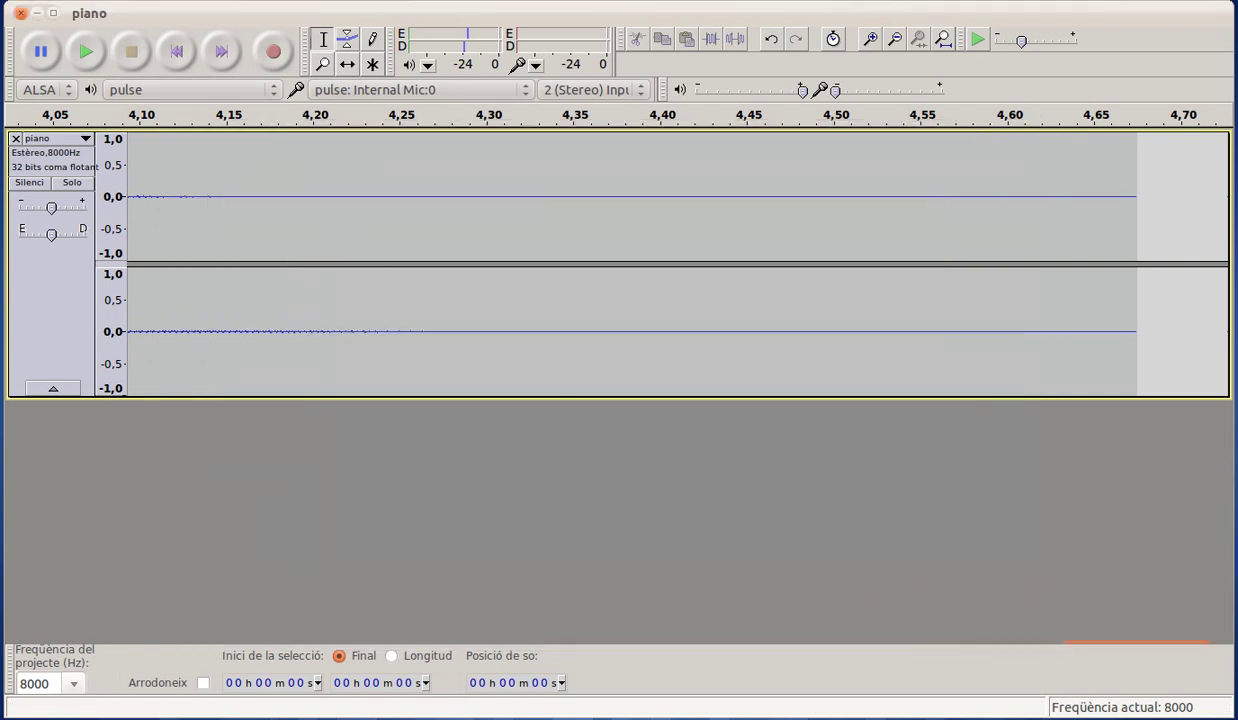
Export the edited audio to the Música folder as piano2.wav in WAV (Microsoft) 16-bit signed PCM format.
{"action": "key", "text": "alt+f"}
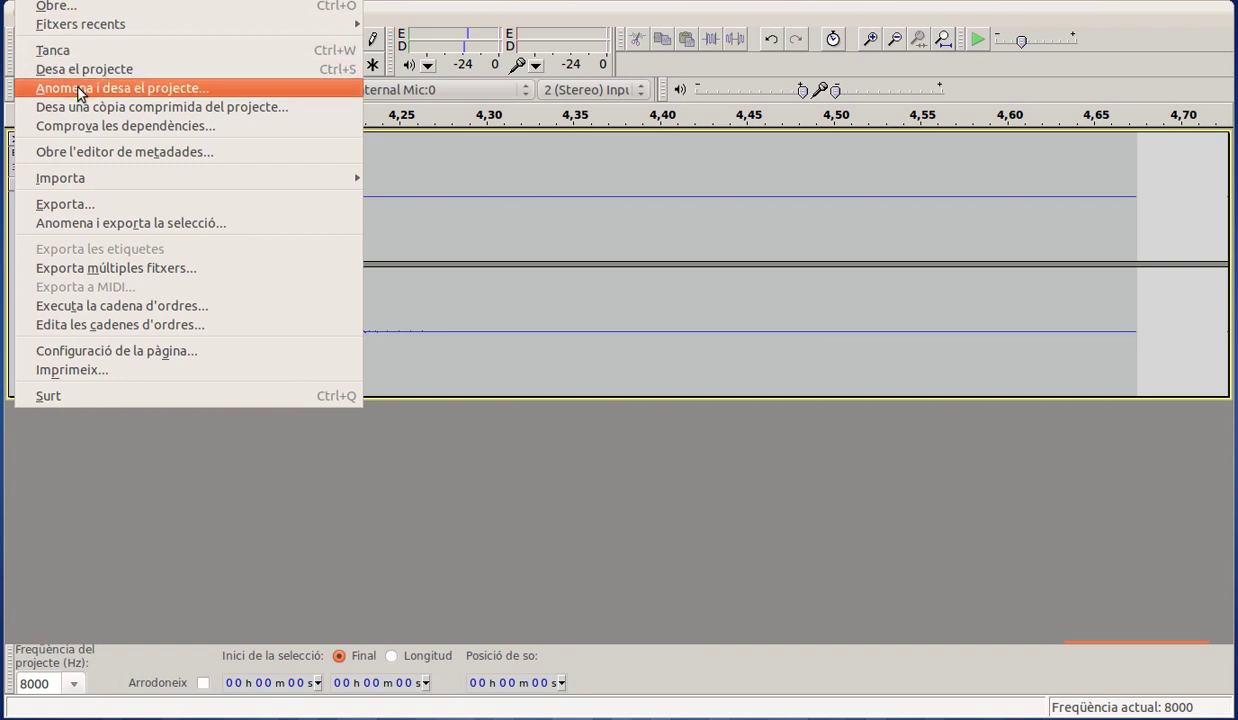
{"action": "left_click", "coordinate": [70, 206]}
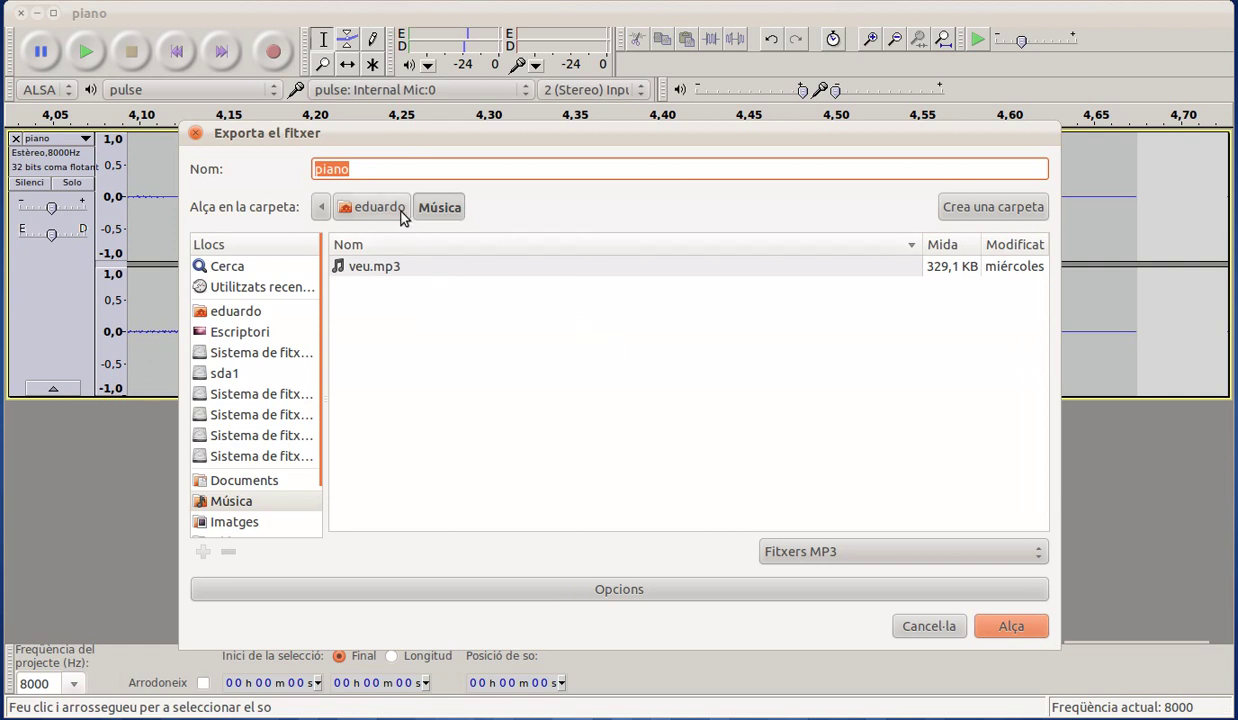
{"action": "left_click", "coordinate": [378, 172]}
{"action": "type", "text": "2.wav"}
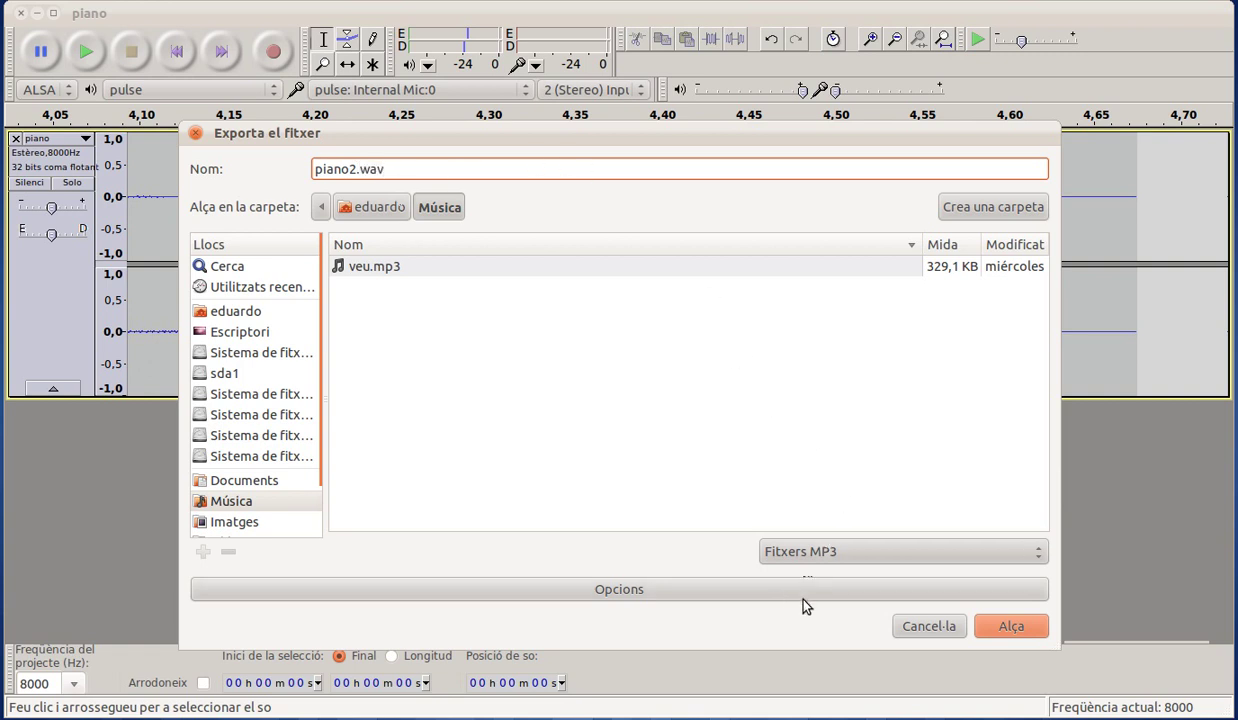
{"action": "left_click", "coordinate": [805, 552]}
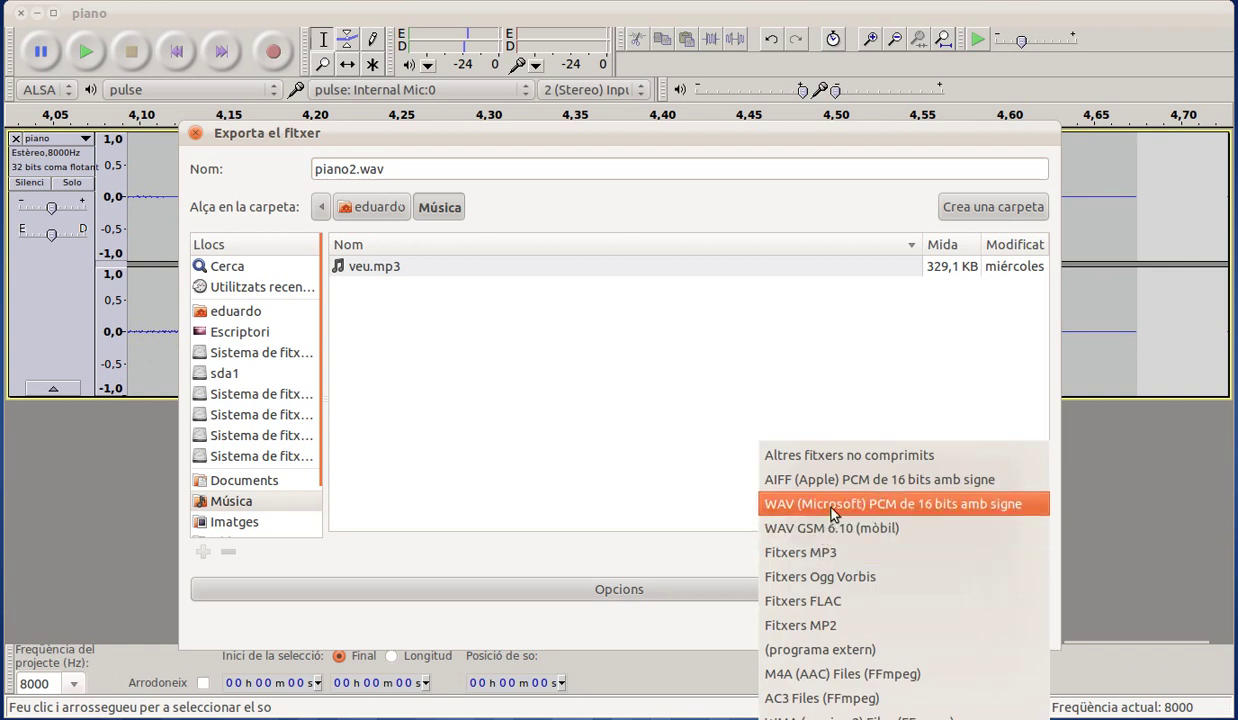
{"action": "left_click", "coordinate": [833, 505]}
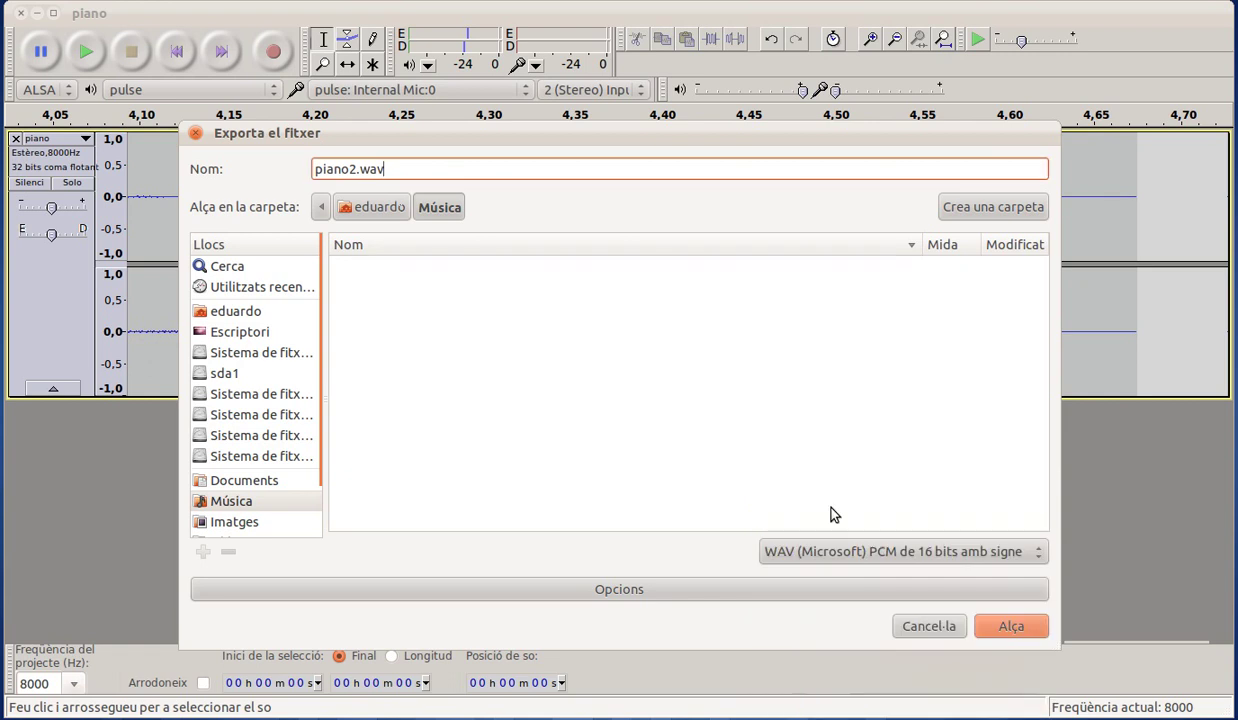
{"action": "left_click", "coordinate": [1013, 627]}
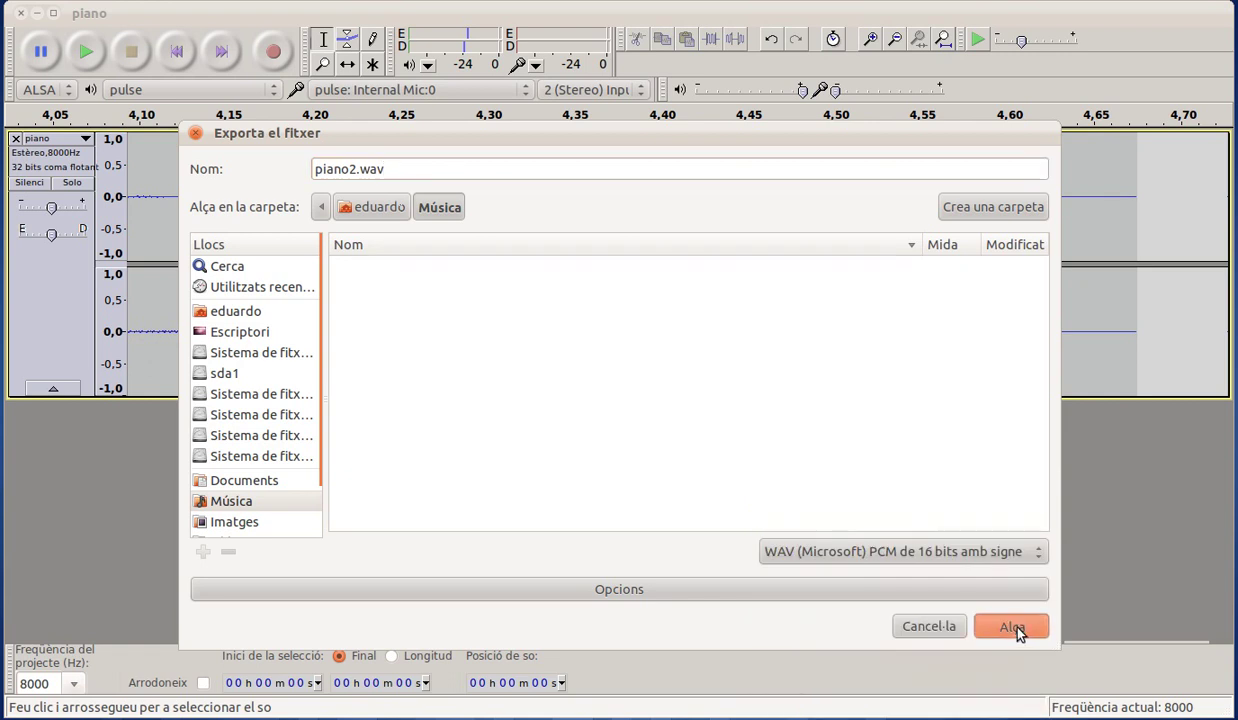
Enter "curs jclic" as the artist name in the export metadata.
{"action": "left_click", "coordinate": [481, 262]}
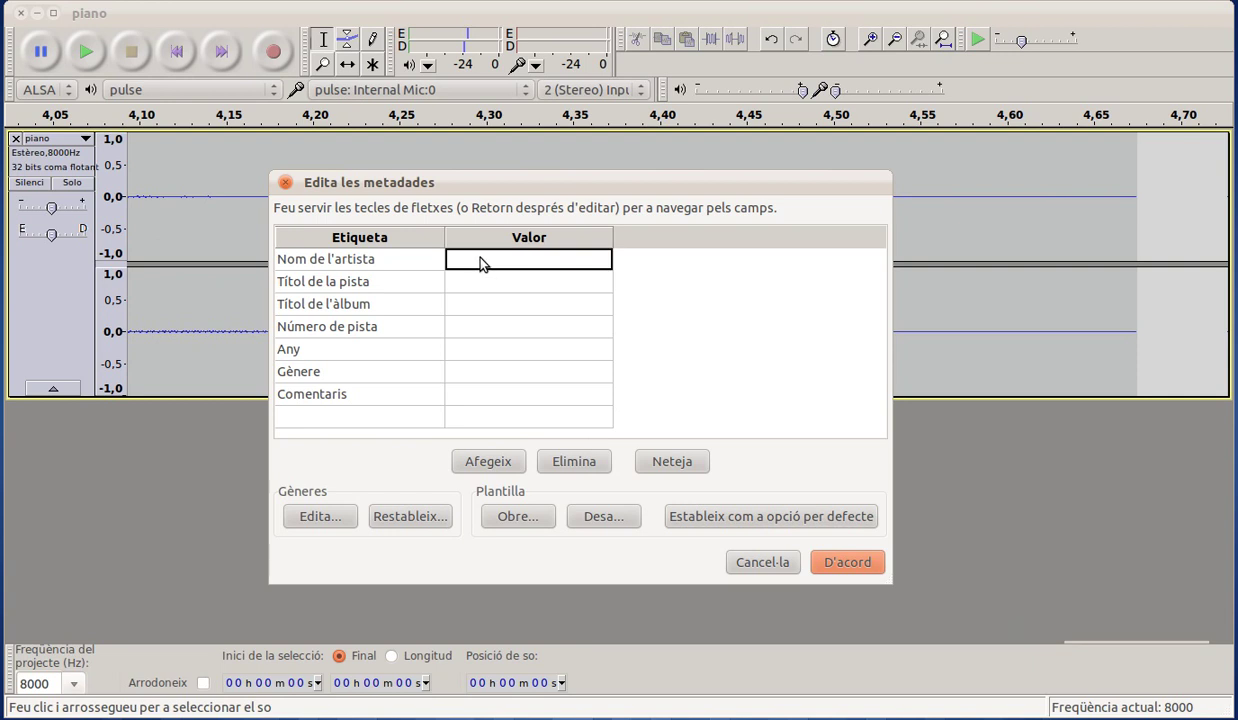
{"action": "type", "text": "pian"}
{"action": "key", "text": "BackSpace"}
{"action": "key", "text": "BackSpace"}
{"action": "key", "text": "BackSpace"}
{"action": "key", "text": "BackSpace"}
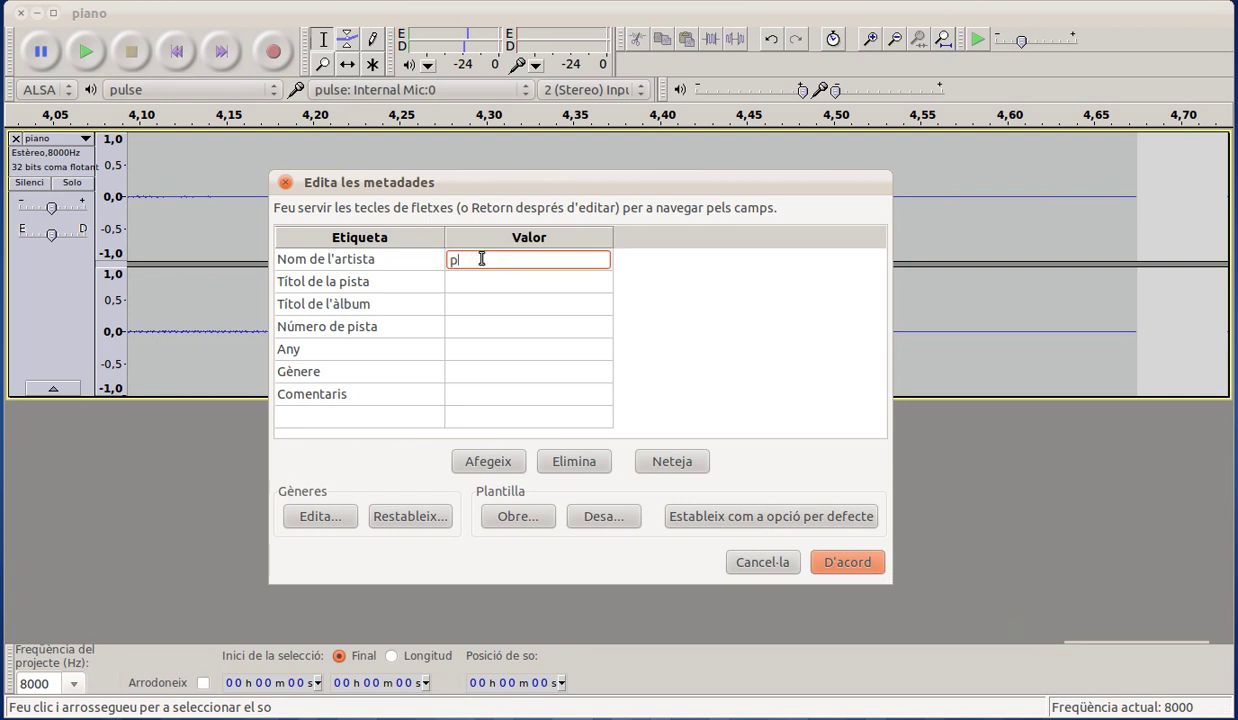
{"action": "type", "text": "curs llic"}
{"action": "key", "text": "Return"}
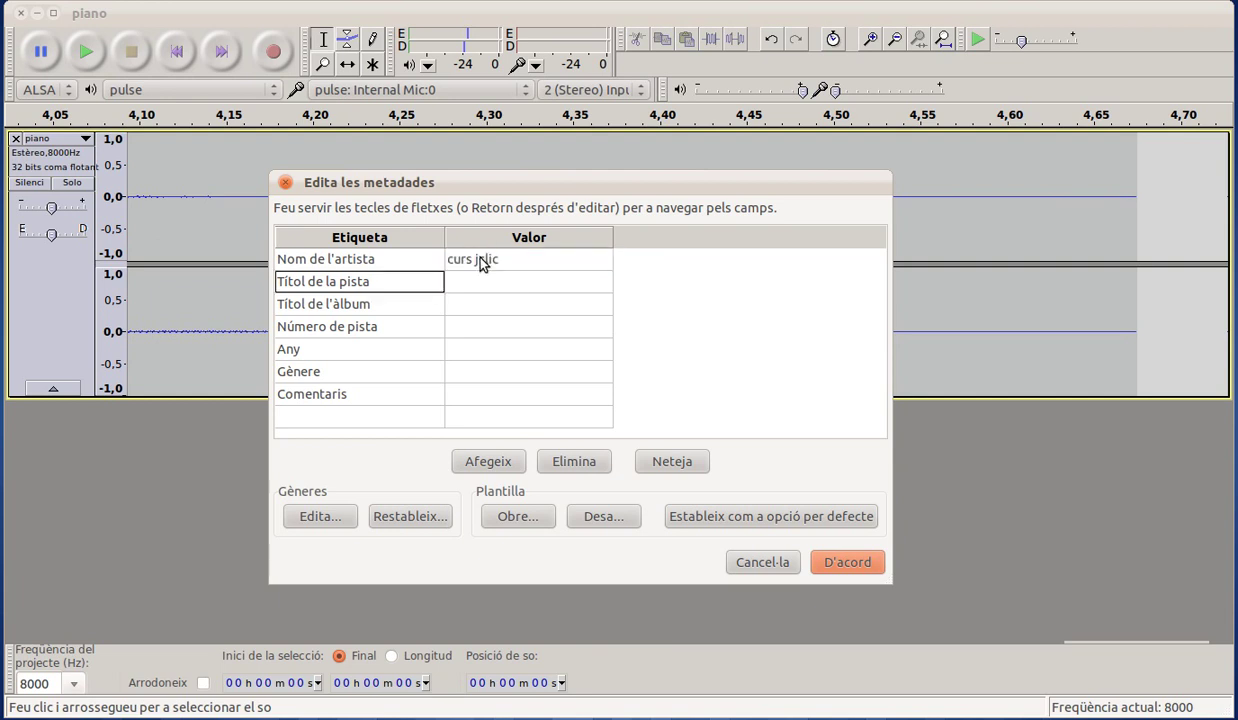
Enter "piano2" as both the track title and the album title in the metadata.
{"action": "key", "text": "Right"}
{"action": "type", "text": "piano"}
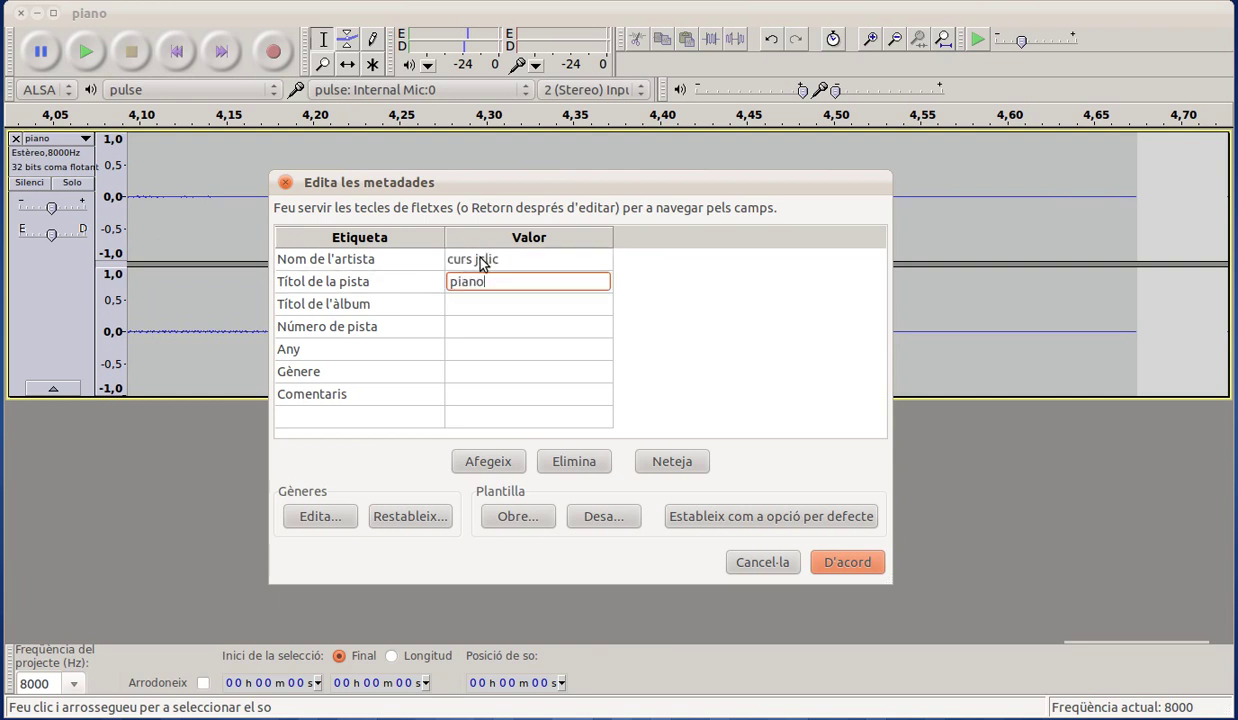
{"action": "type", "text": "2"}
{"action": "key", "text": "Return"}
{"action": "key", "text": "Right"}
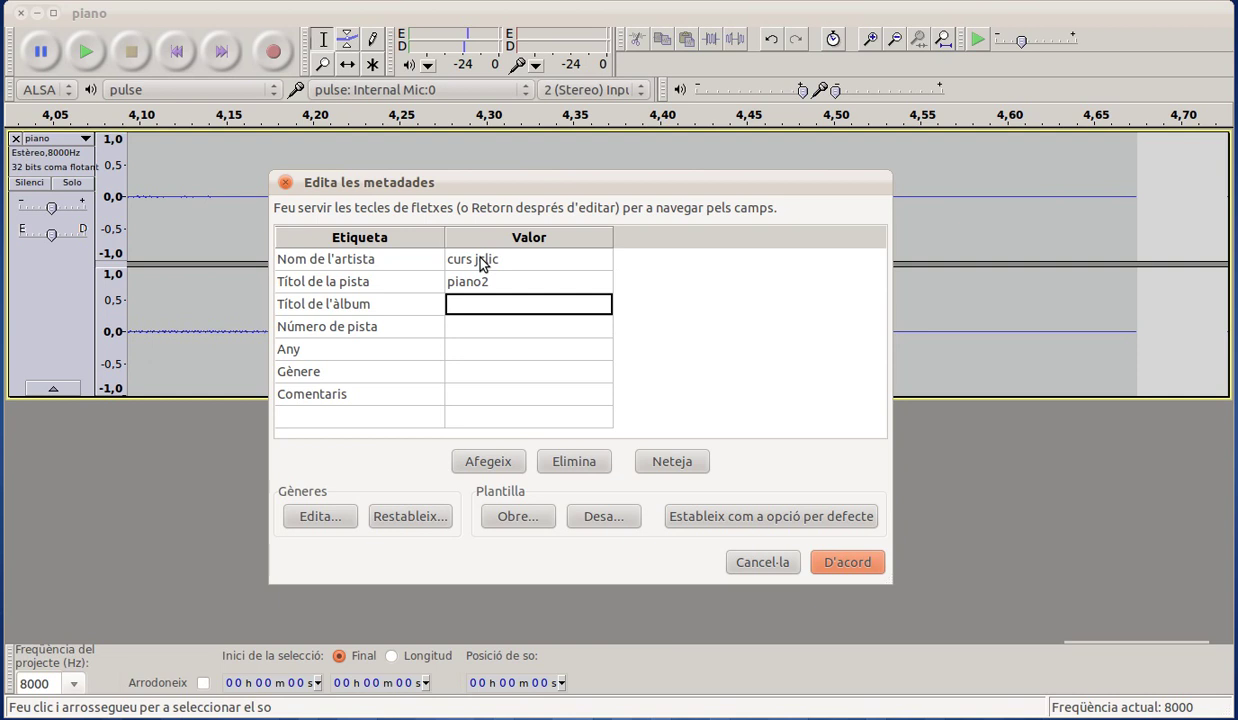
{"action": "type", "text": "piano2"}
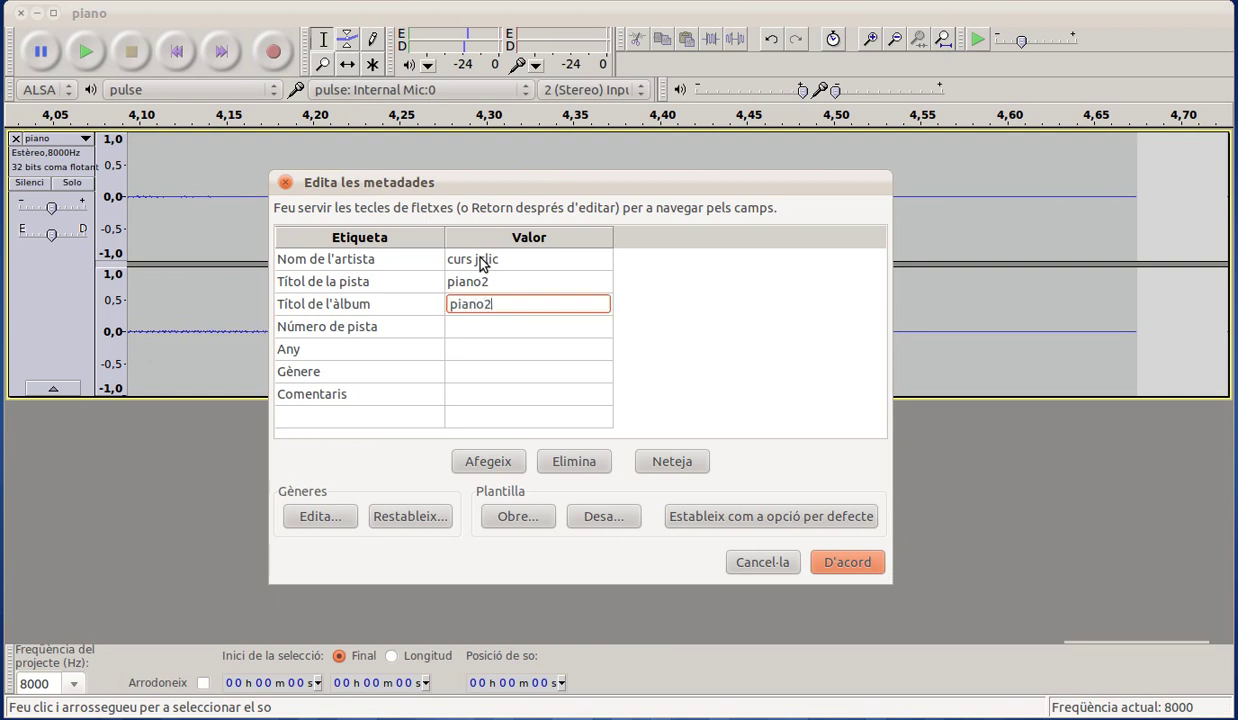
Set the track number to 1 and the year to 2012 in the metadata.
{"action": "key", "text": "Return"}
{"action": "key", "text": "Right"}
{"action": "type", "text": "1"}
{"action": "key", "text": "Return"}
{"action": "key", "text": "Right"}
{"action": "type", "text": "2012"}
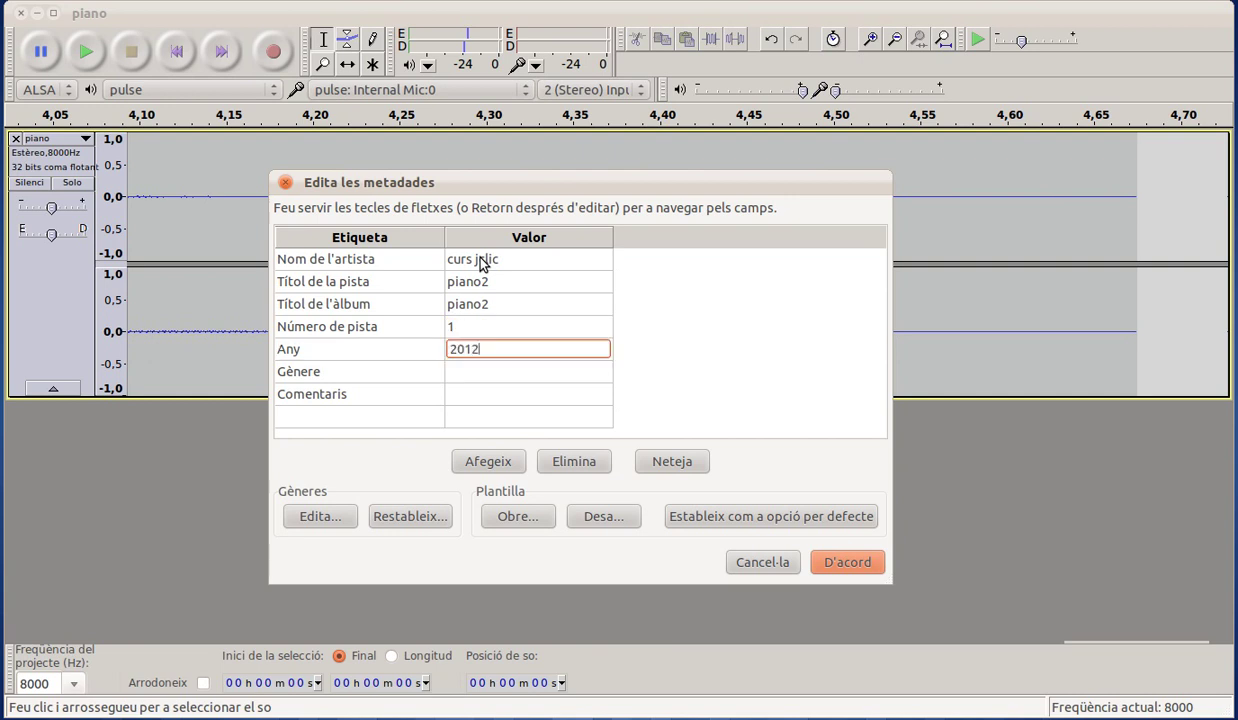
Set the genre to "classic" and accept the metadata to complete the export.
{"action": "key", "text": "Return"}
{"action": "key", "text": "Right"}
{"action": "type", "text": "class"}
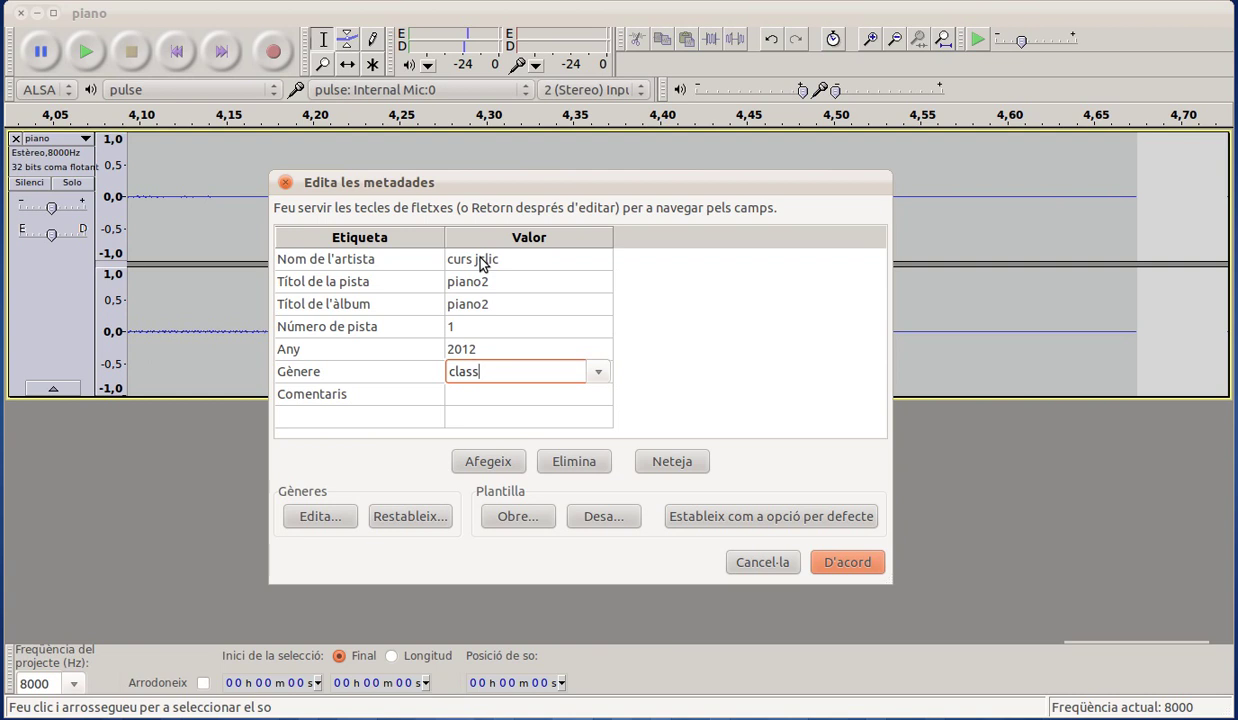
{"action": "type", "text": "ic"}
{"action": "left_click", "coordinate": [746, 404]}
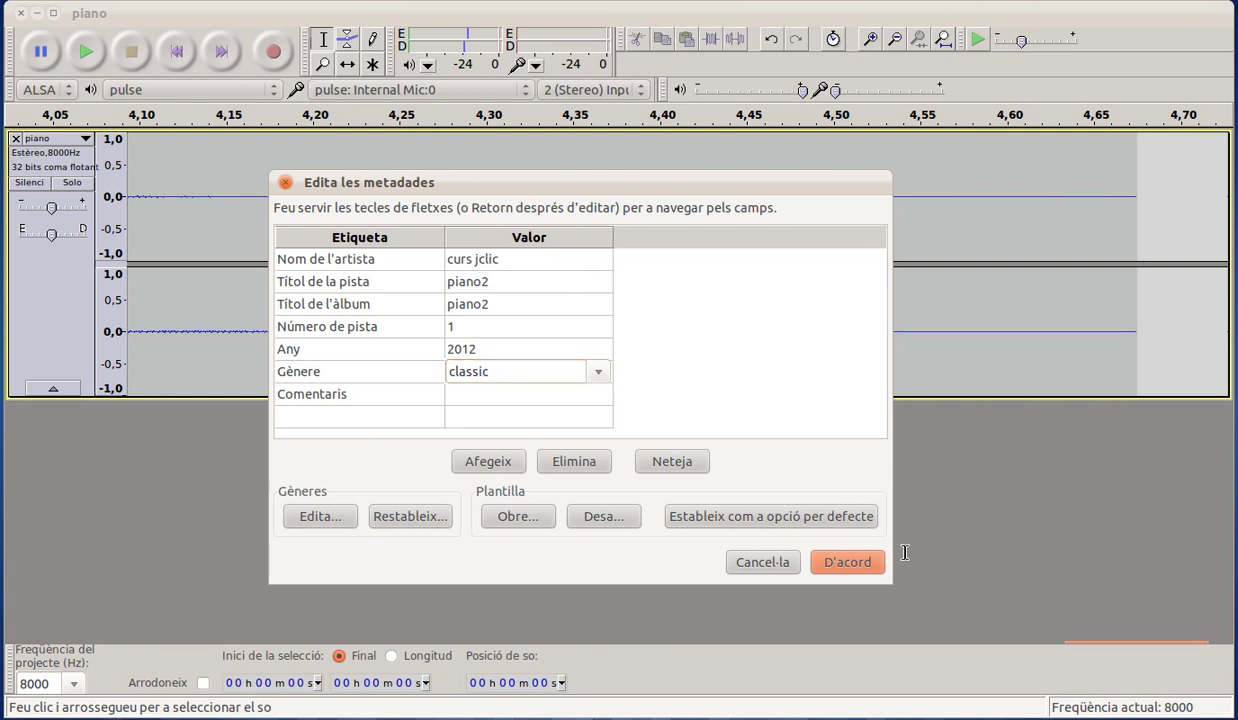
{"action": "left_click", "coordinate": [856, 566]}
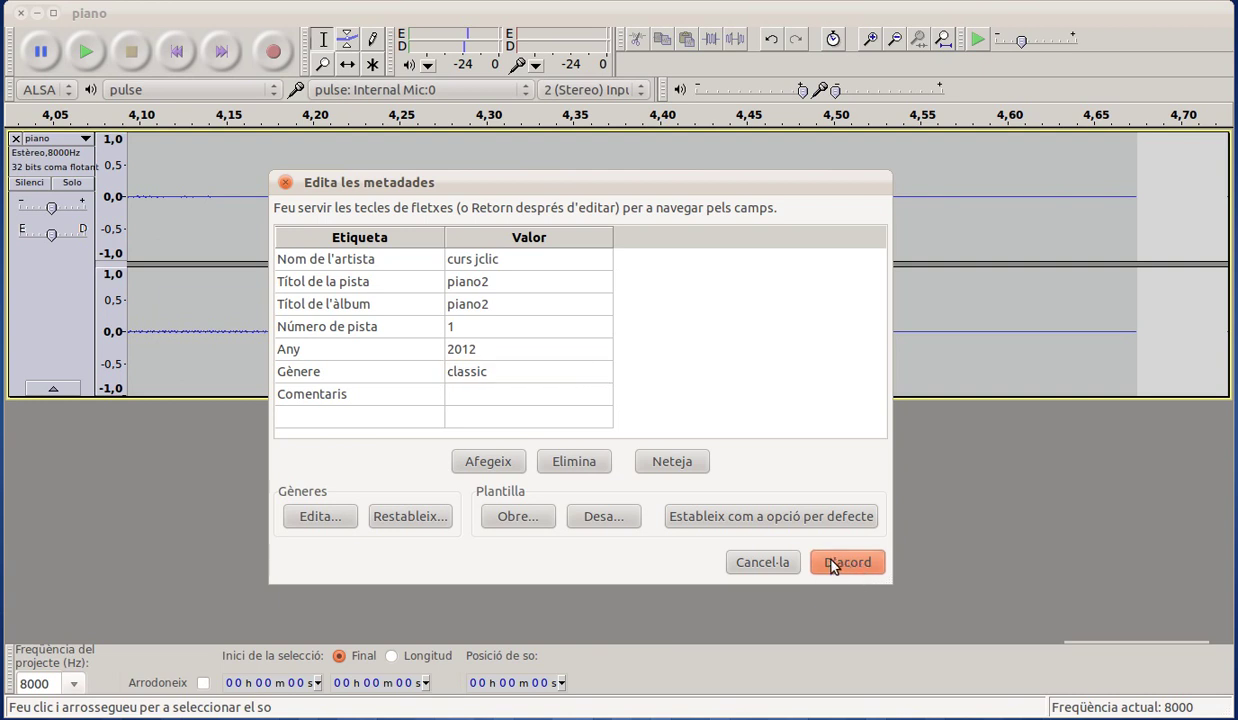
{"action": "left_click", "coordinate": [834, 566]}
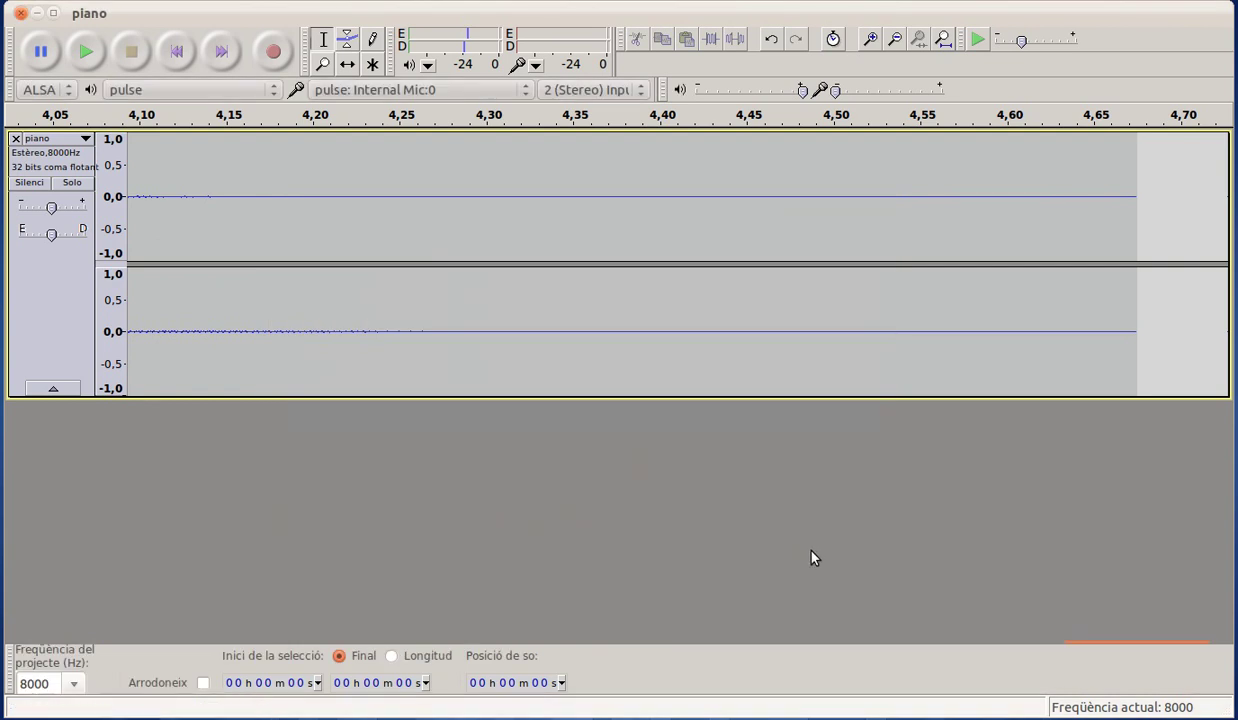